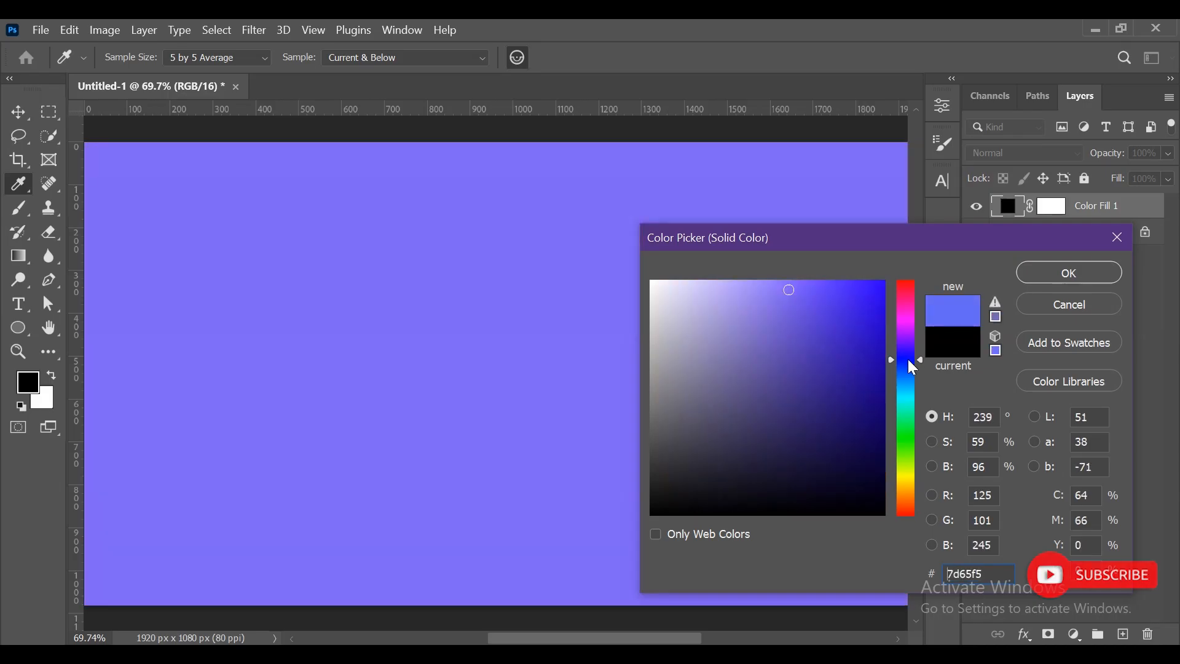
Step: Set the solid color fill layer to a medium blue and deselect the layer
left_click(820, 340)
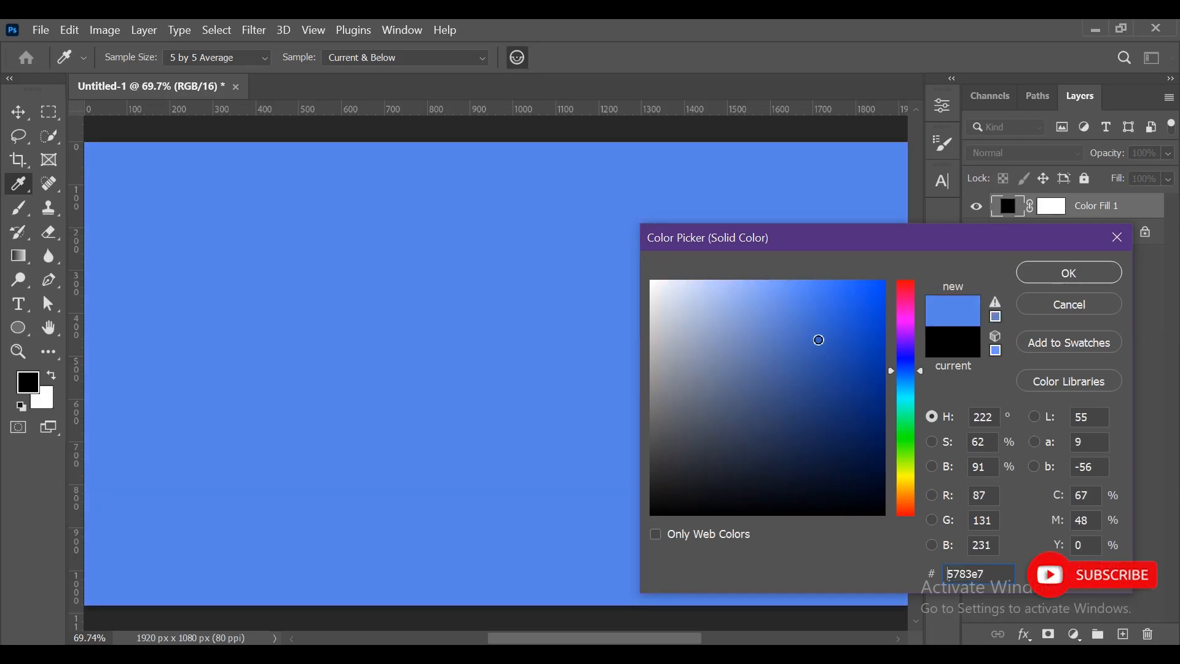
left_click(1058, 266)
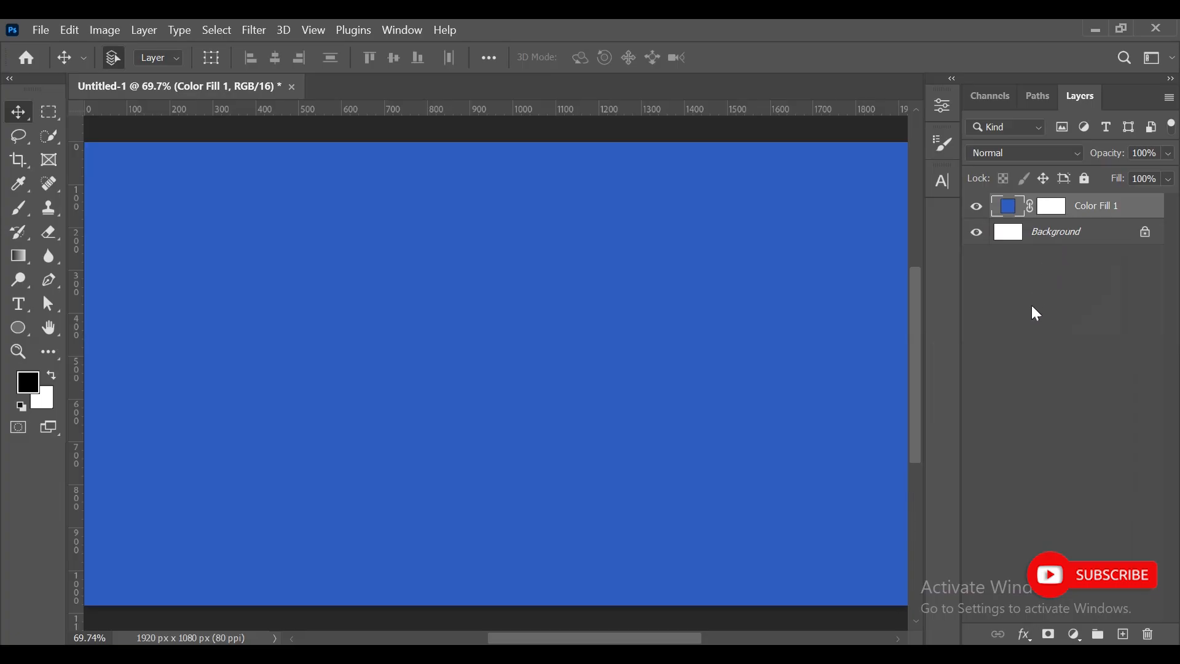
left_click(1098, 343)
Step: Add the text "GLASS" on the canvas in black Copperplate Gothic Bold at 198.89 pt
left_click(18, 304)
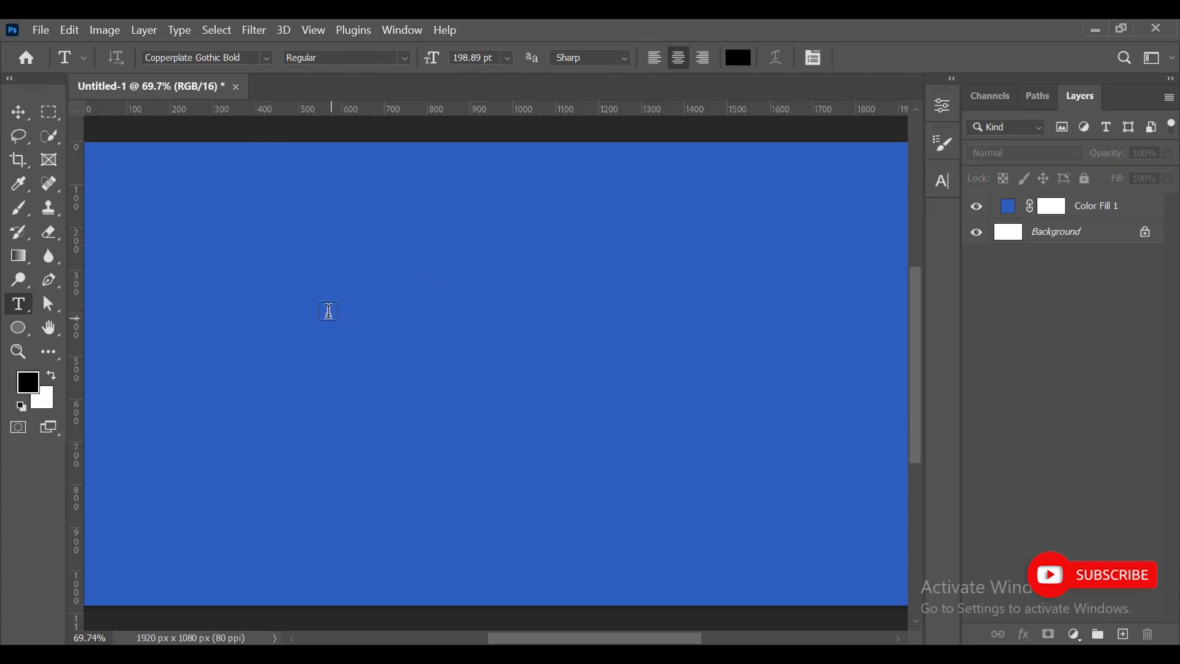
left_click(329, 311)
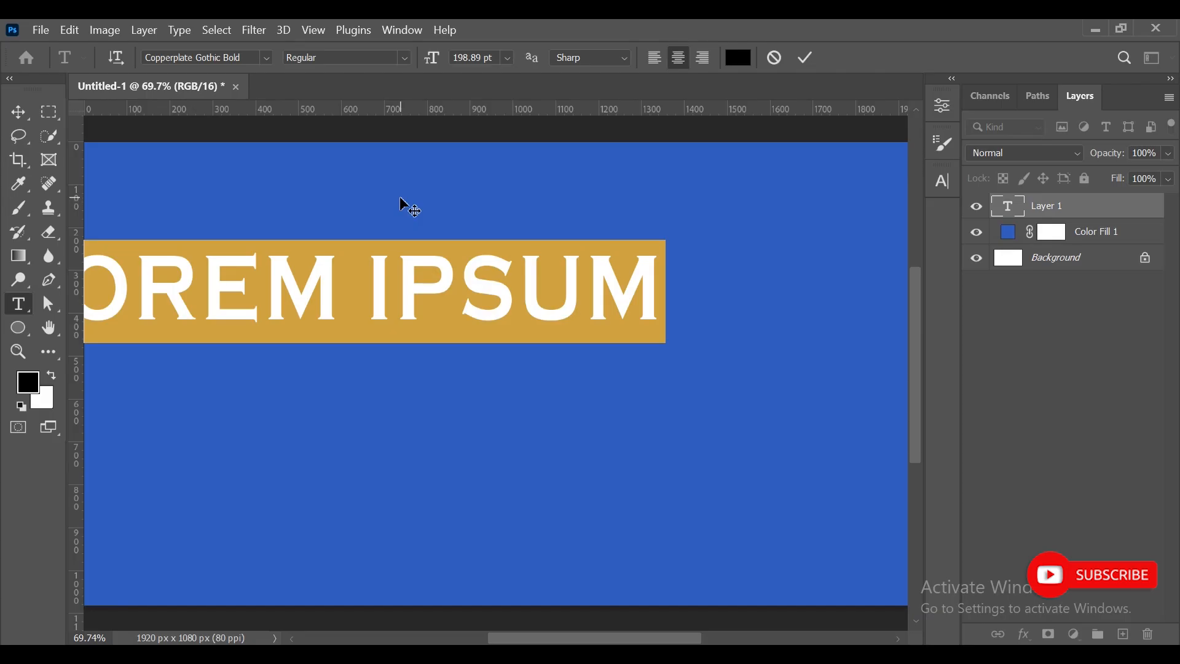
type("GLASS")
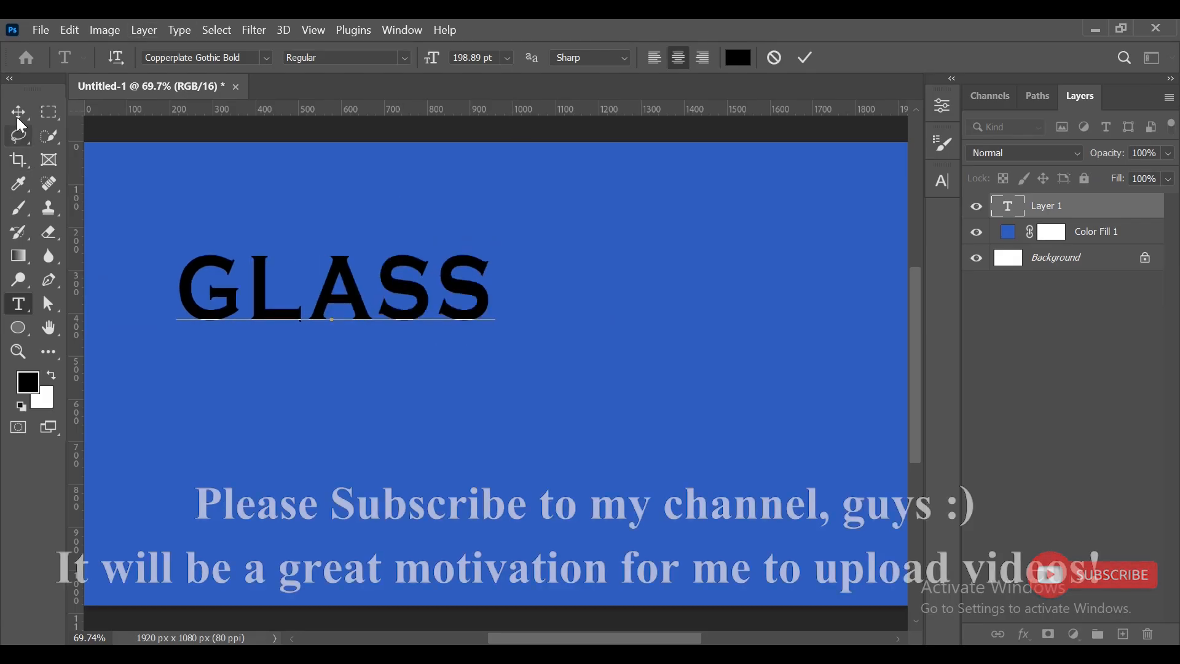
Step: Move the GLASS text to the canvas centre and scale it up to about 1697 by 546 px
left_click(18, 113)
left_click_drag(363, 306, 554, 379)
key("ctrl+t")
left_click_drag(496, 321, 495, 253)
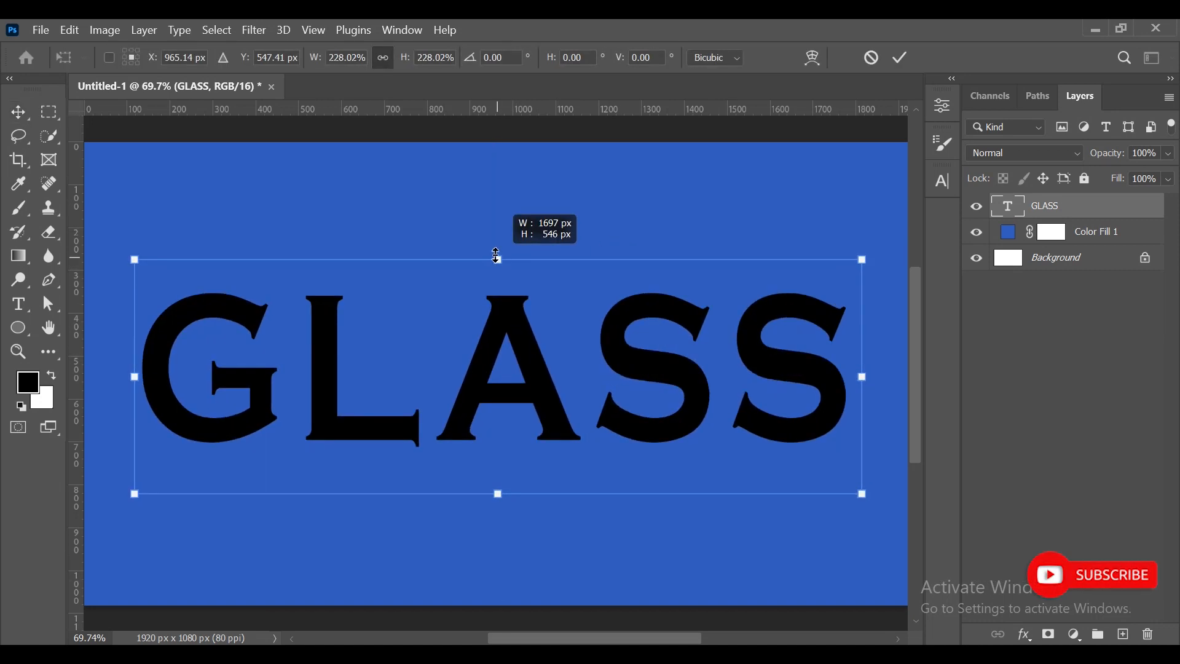
left_click(899, 59)
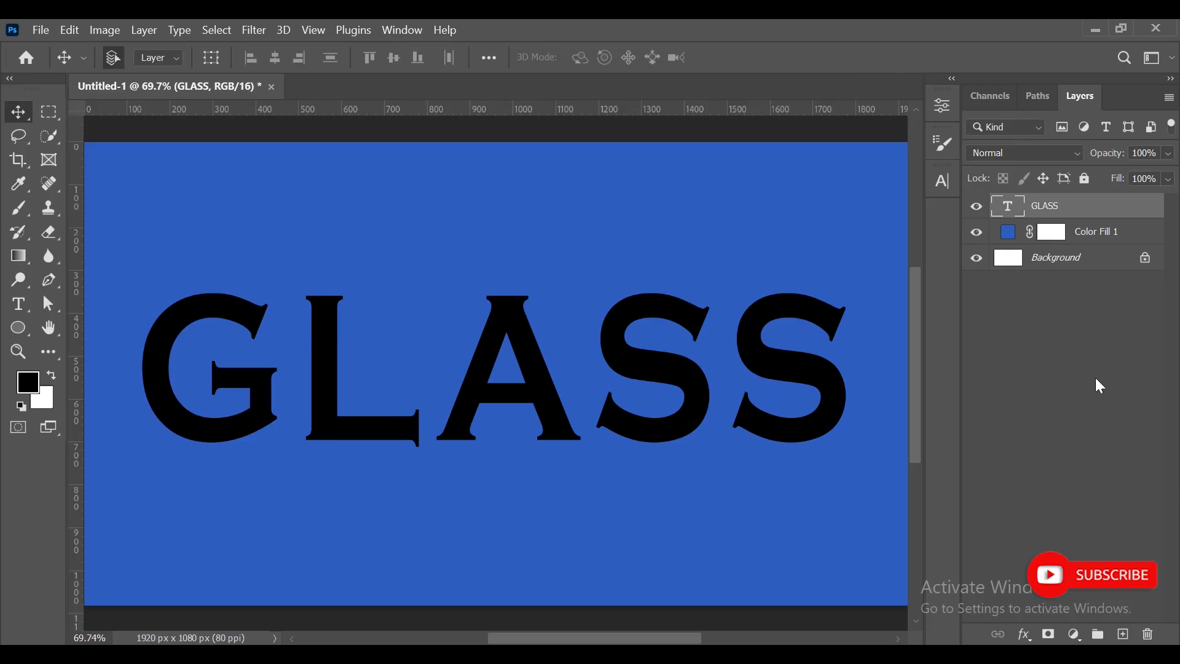
Step: Open the blending options of the GLASS text layer and lower its fill opacity to 0%
left_click(1095, 211, "ctrl")
left_click(1095, 212, "ctrl")
left_click(1025, 636)
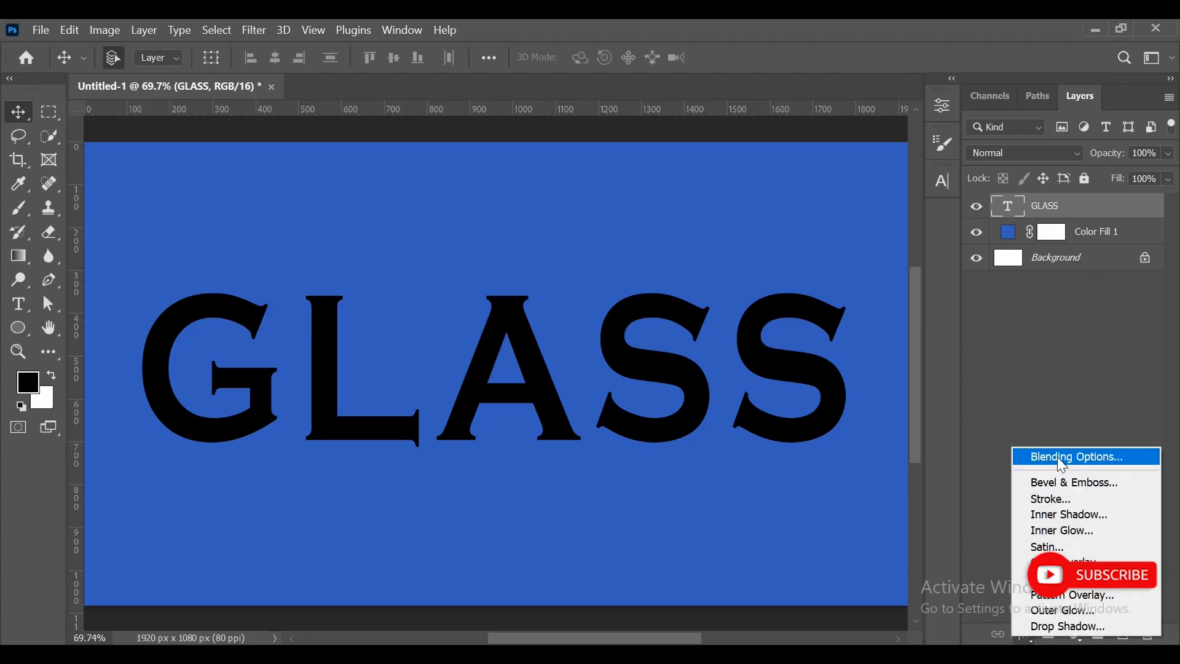
left_click(1059, 458)
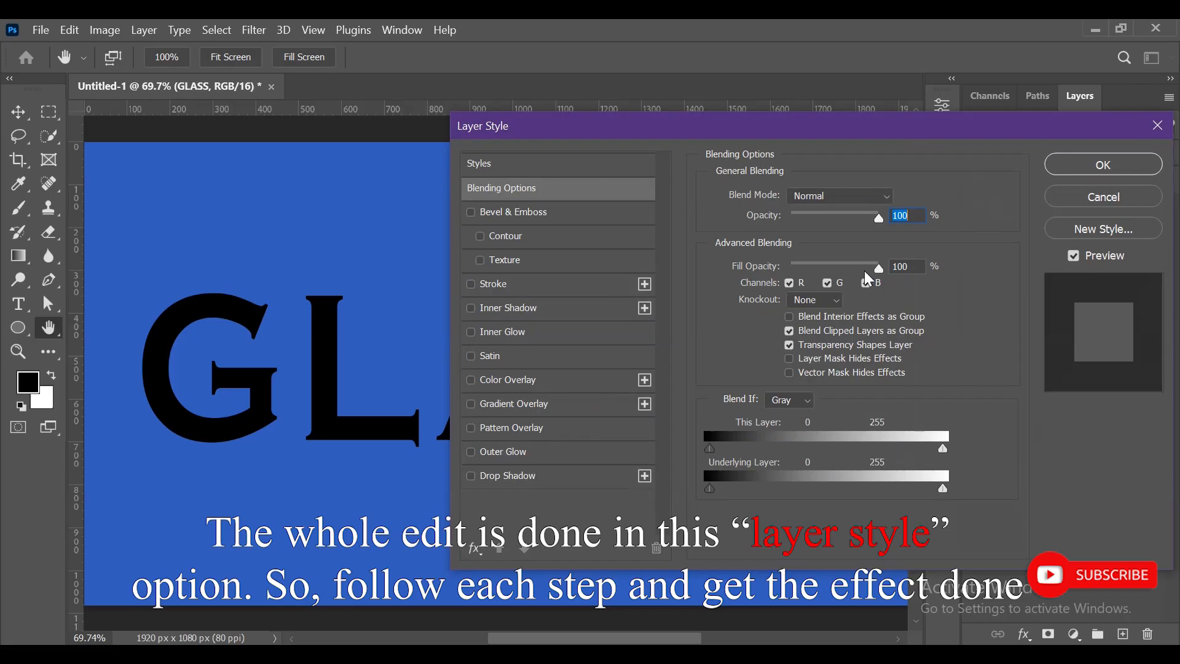
left_click_drag(880, 268, 747, 262)
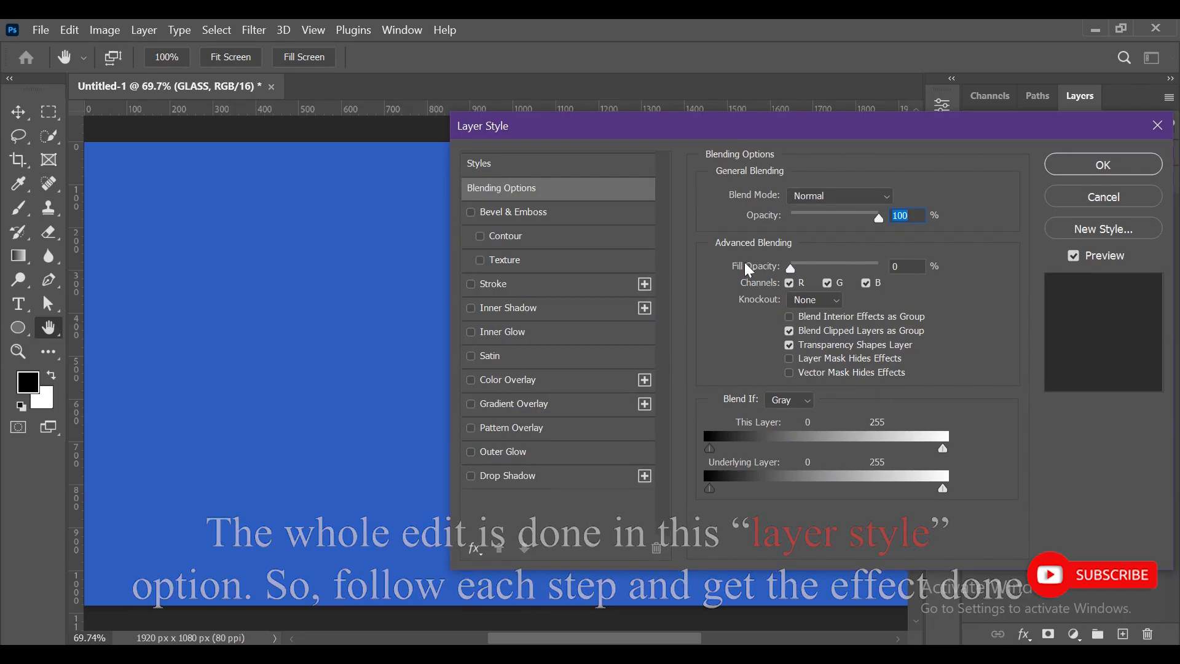
Step: Enable Bevel & Emboss with Pillow Emboss style, Smooth technique, 180% depth and 25 px size
left_click(557, 218)
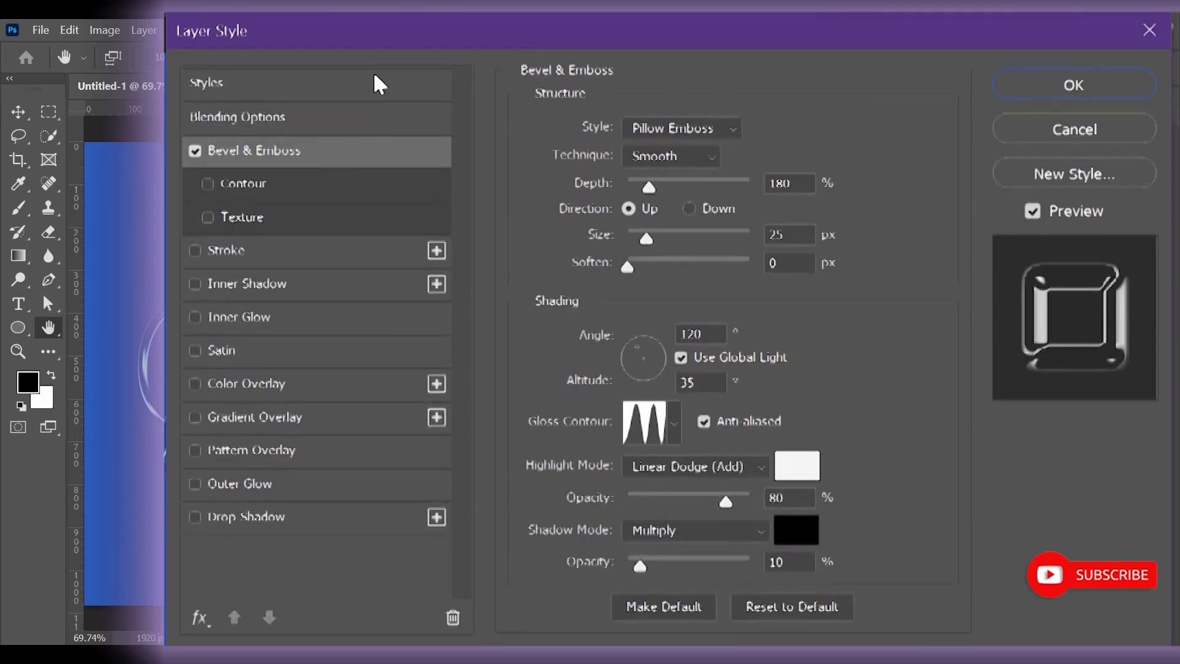
left_click(687, 128)
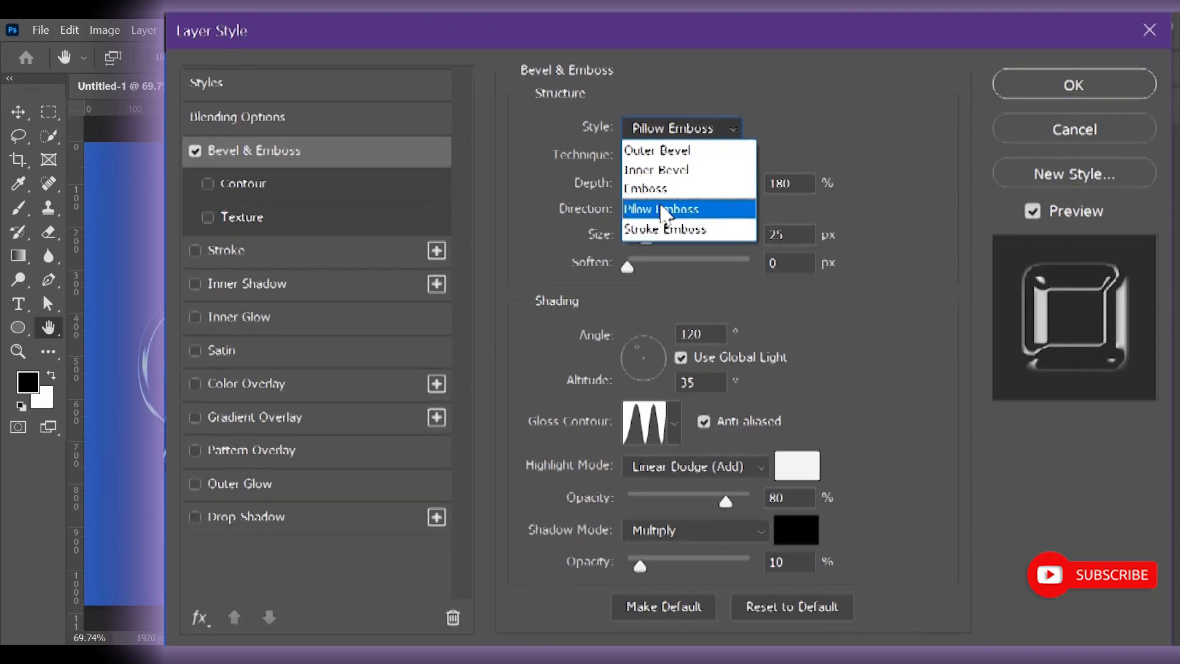
left_click(663, 210)
left_click(681, 157)
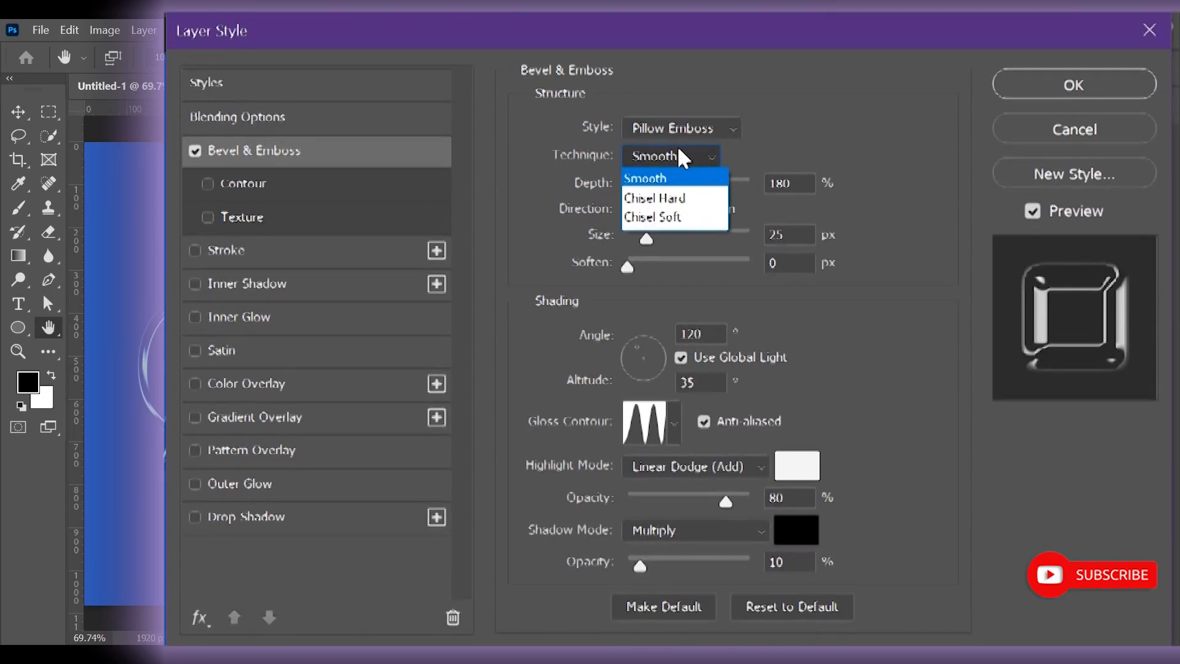
left_click(646, 178)
left_click_drag(805, 185, 780, 185)
double_click(780, 183)
double_click(793, 236)
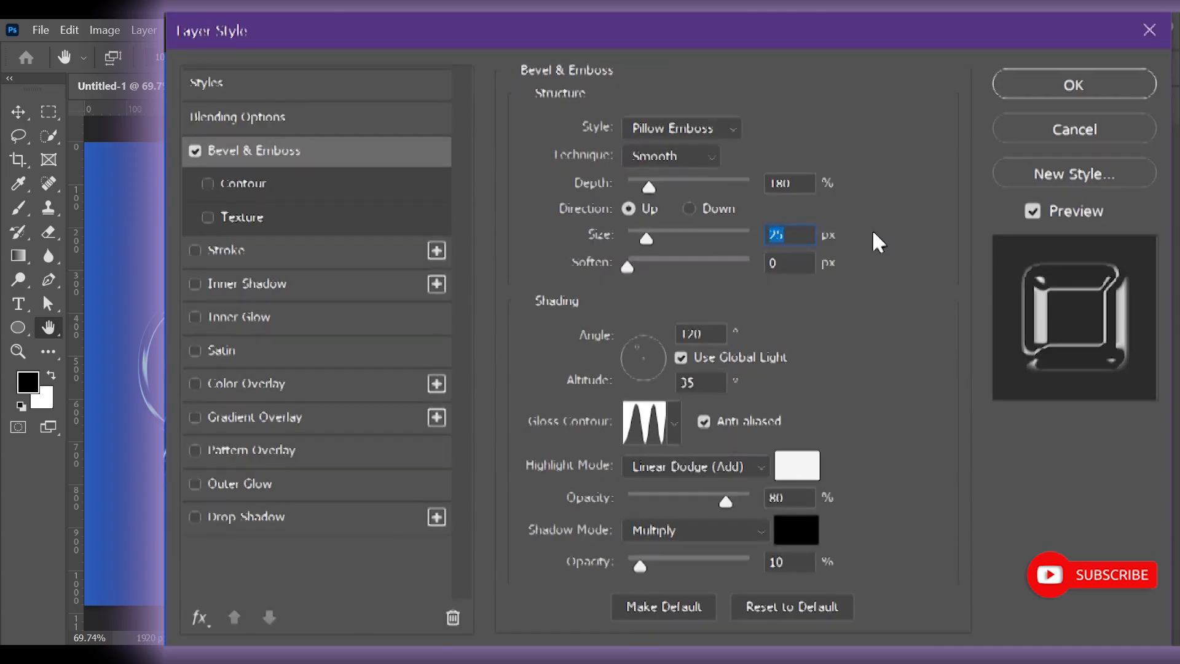
Step: Set the bevel shading to global light at 120° angle and 35° altitude, with the double-peaked gloss contour
left_click(681, 357)
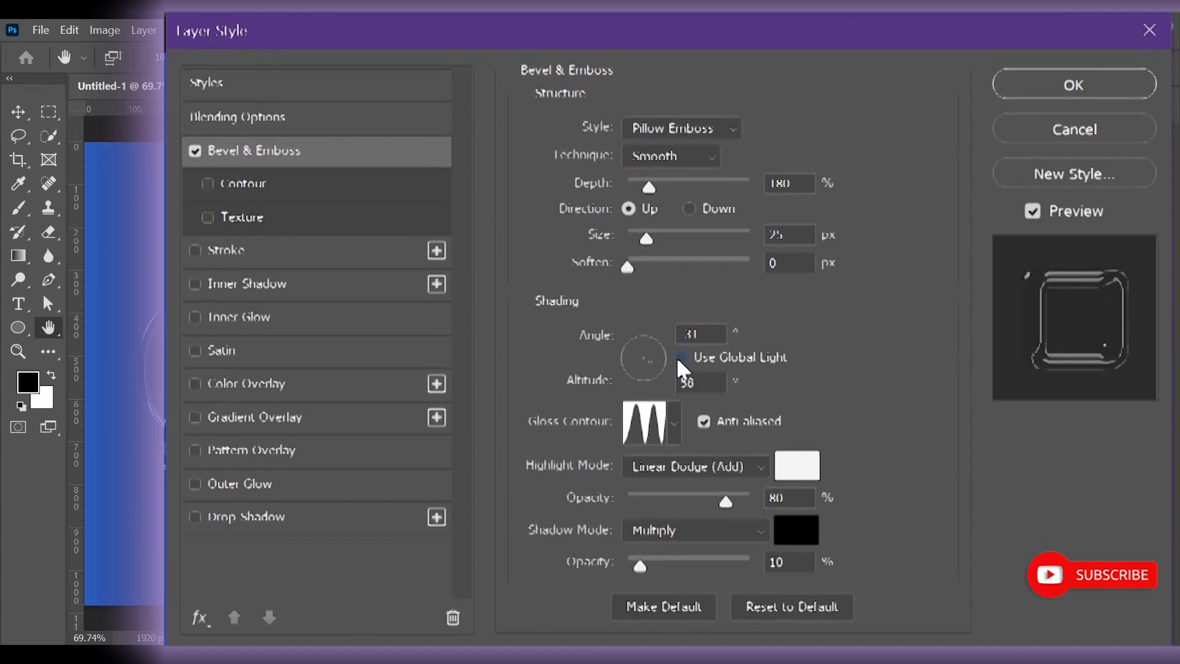
left_click(682, 357)
double_click(688, 334)
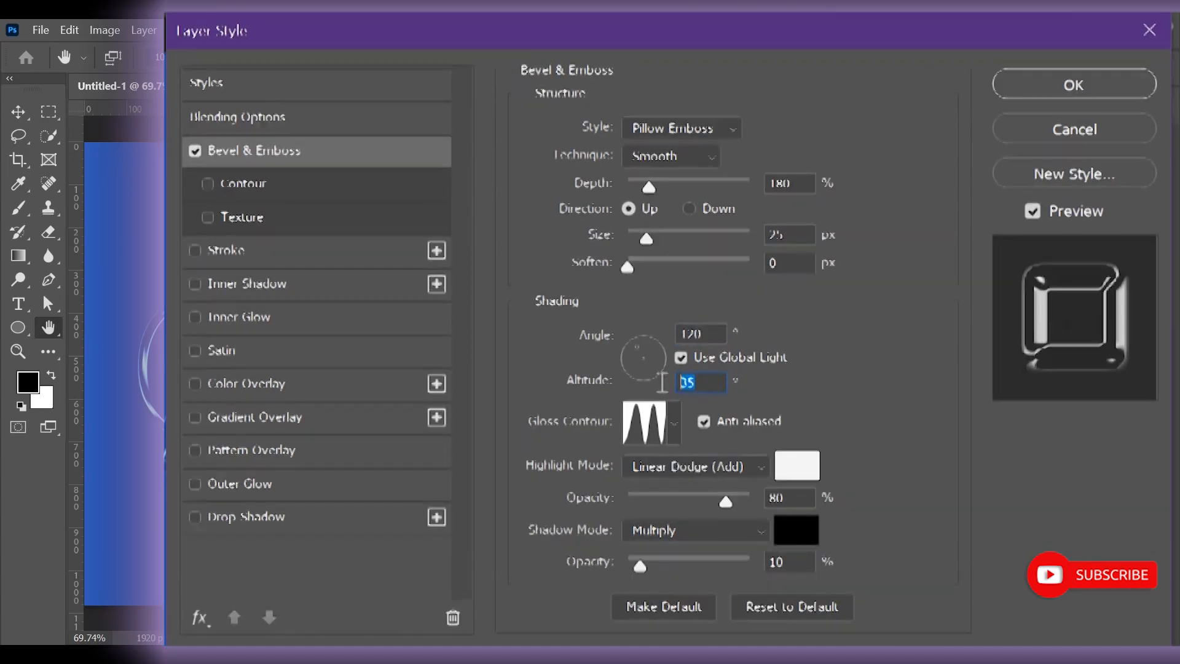
left_click(676, 423)
left_click(600, 522)
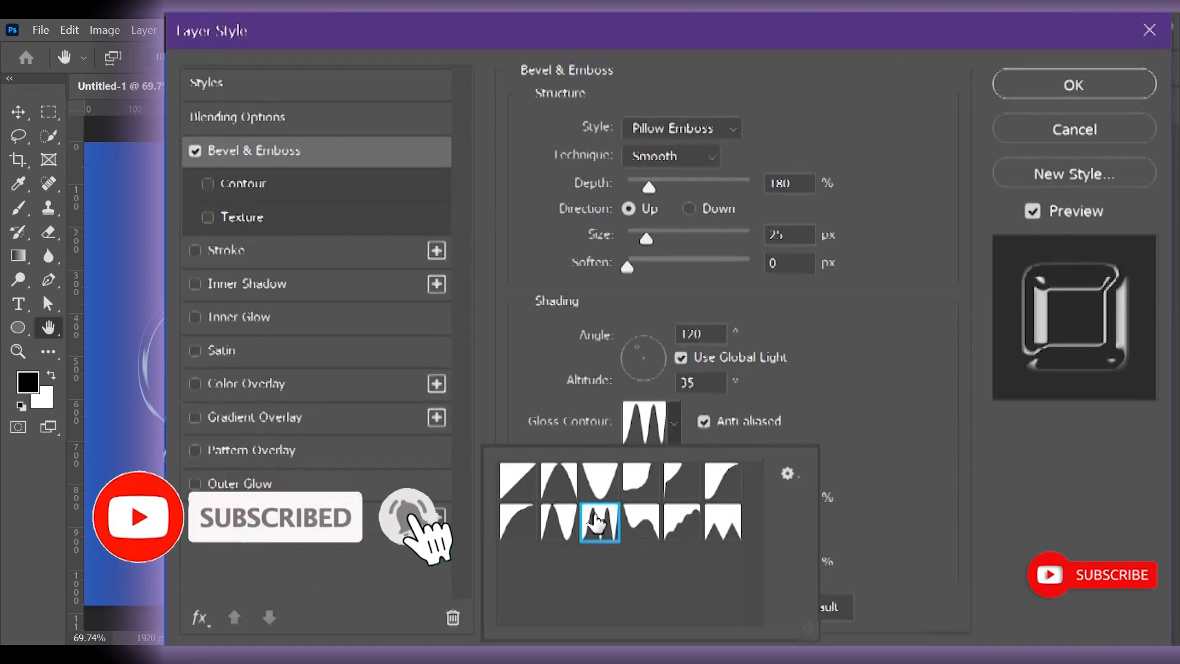
left_click(814, 424)
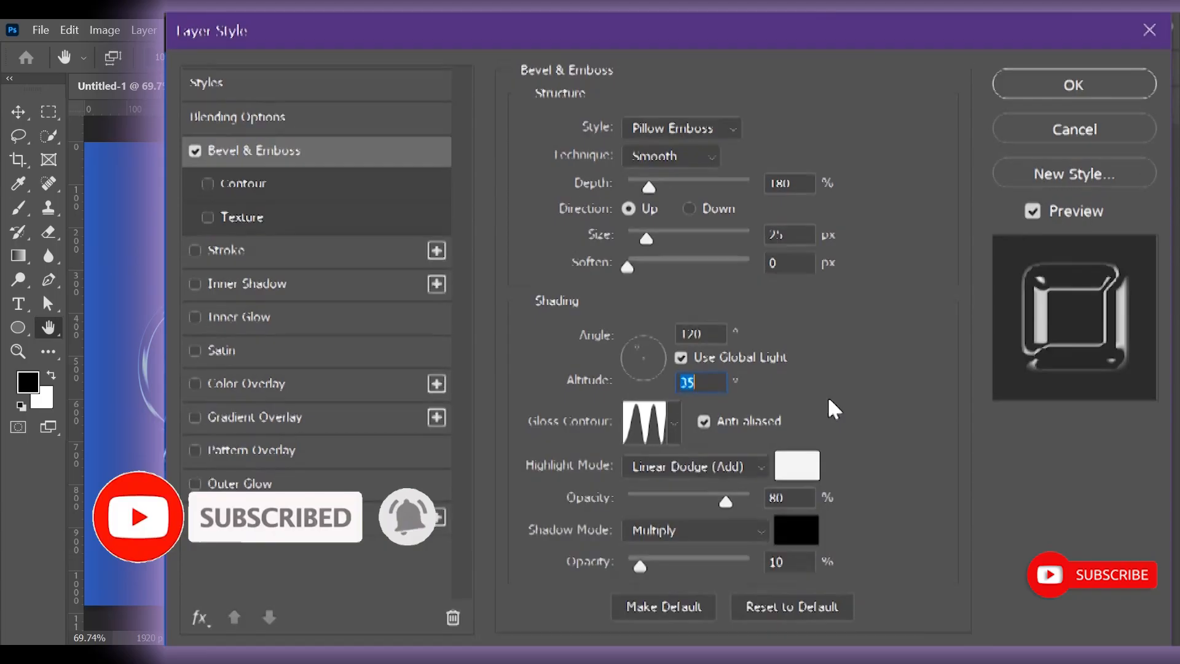
Step: Set the bevel highlight mode to Linear Dodge (Add) and its color to pure white
left_click(753, 466)
left_click(716, 357)
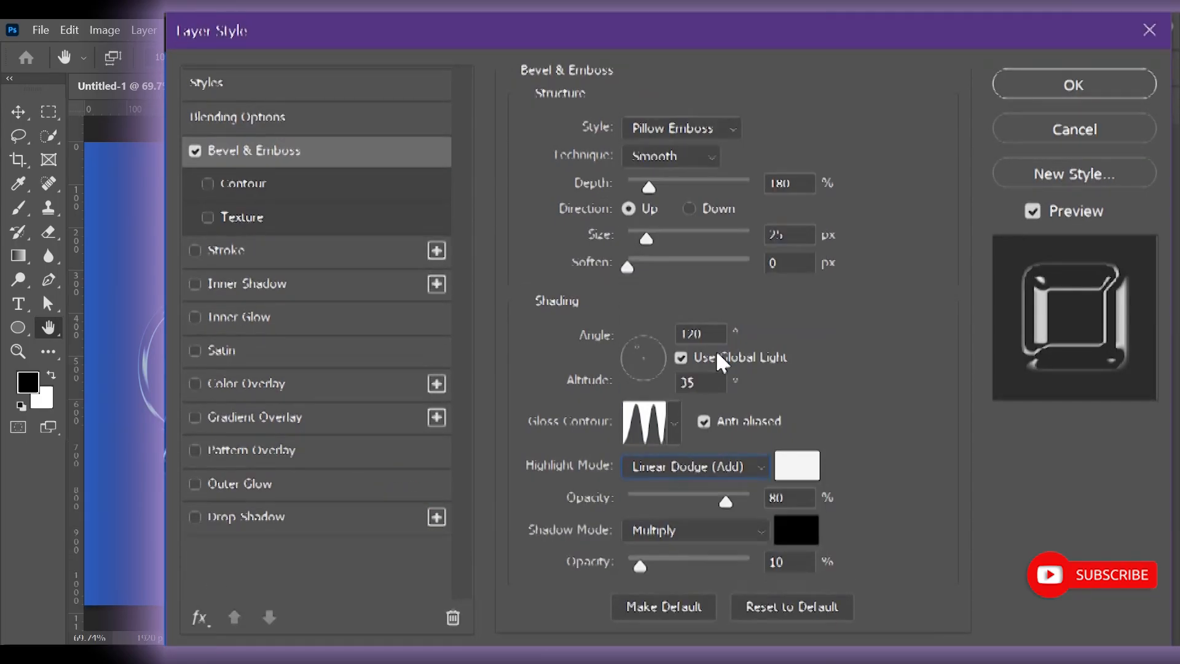
left_click(798, 466)
left_click_drag(530, 332, 401, 184)
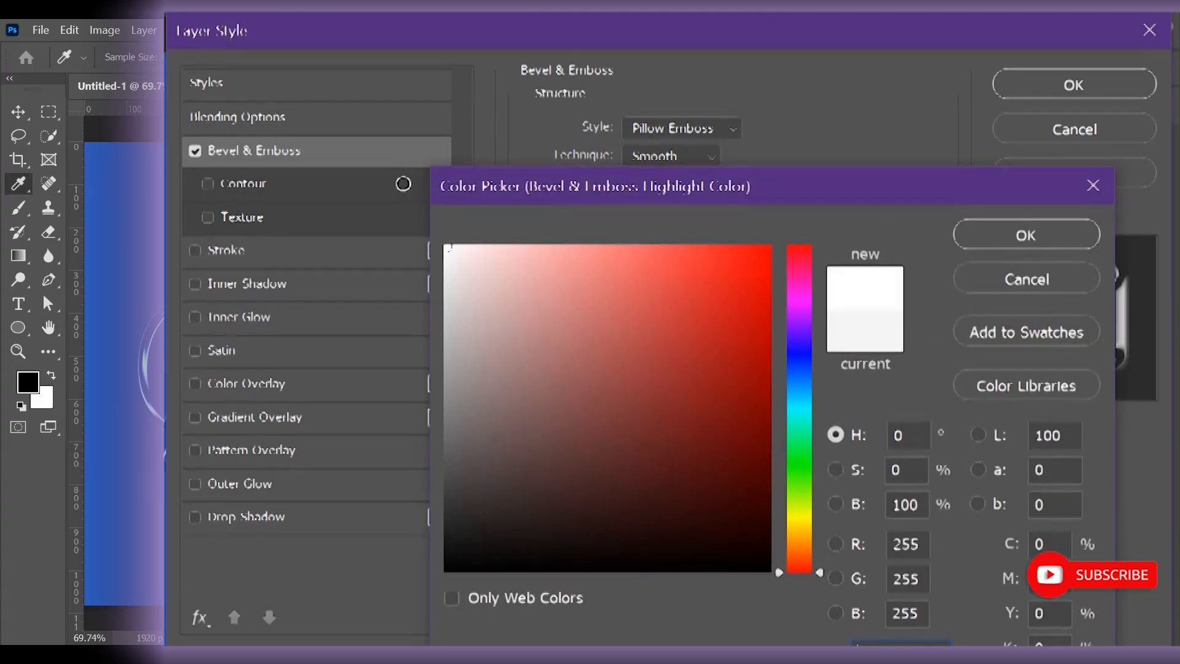
left_click(1085, 235)
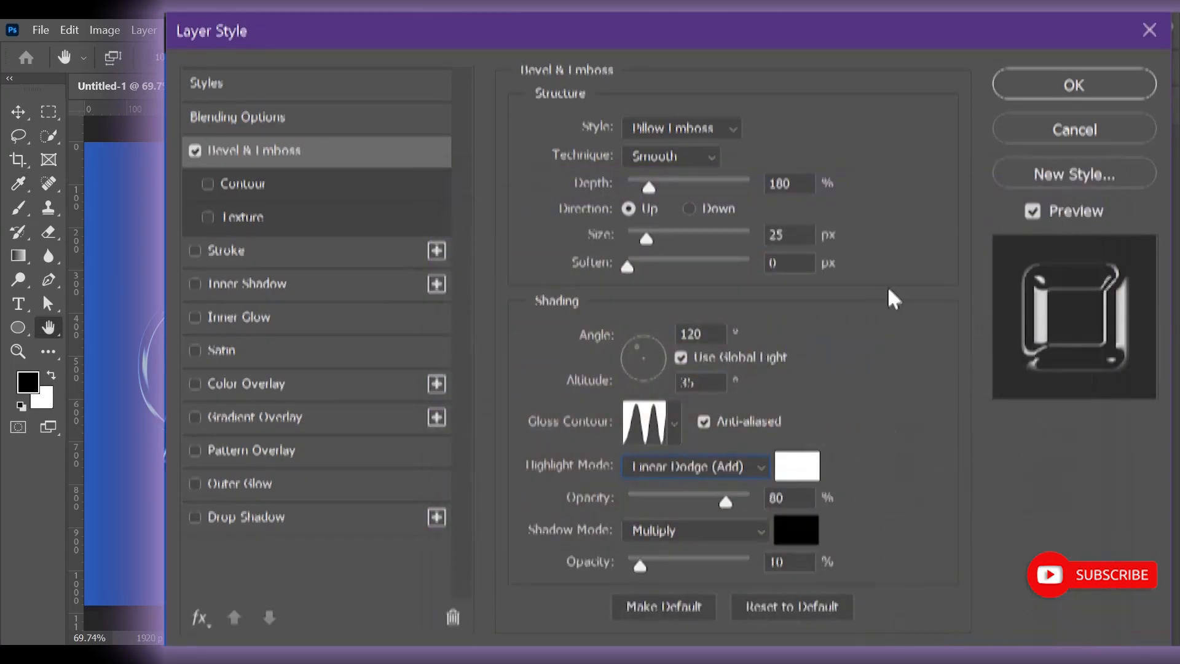
Step: Set the bevel shadow to Multiply mode in black with 10% opacity
left_click(722, 530)
left_click(720, 197)
left_click(796, 530)
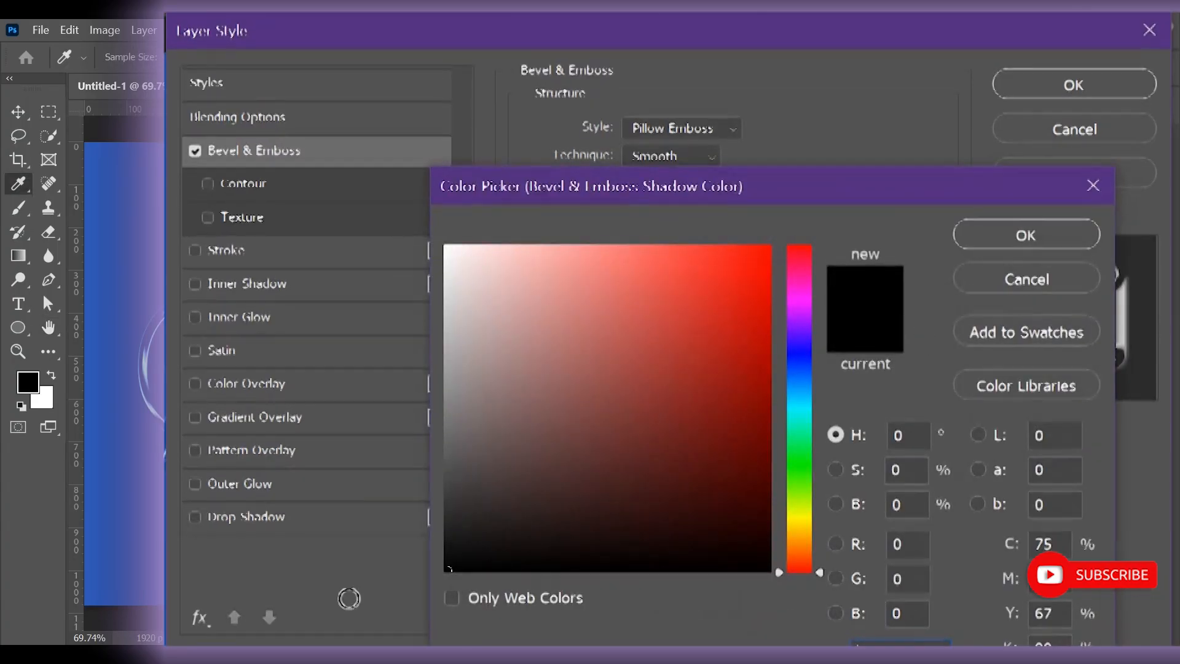
left_click(1025, 234)
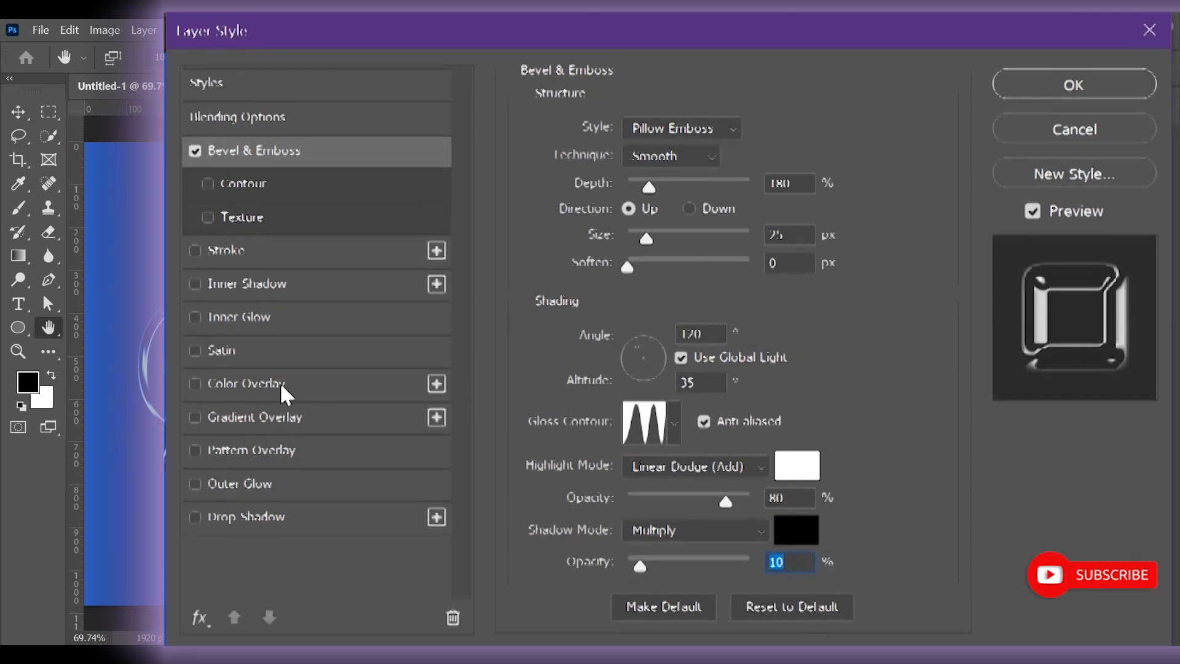
Step: Enable Inner Glow with Screen blend mode, 15% opacity and a white glow color
left_click(296, 317)
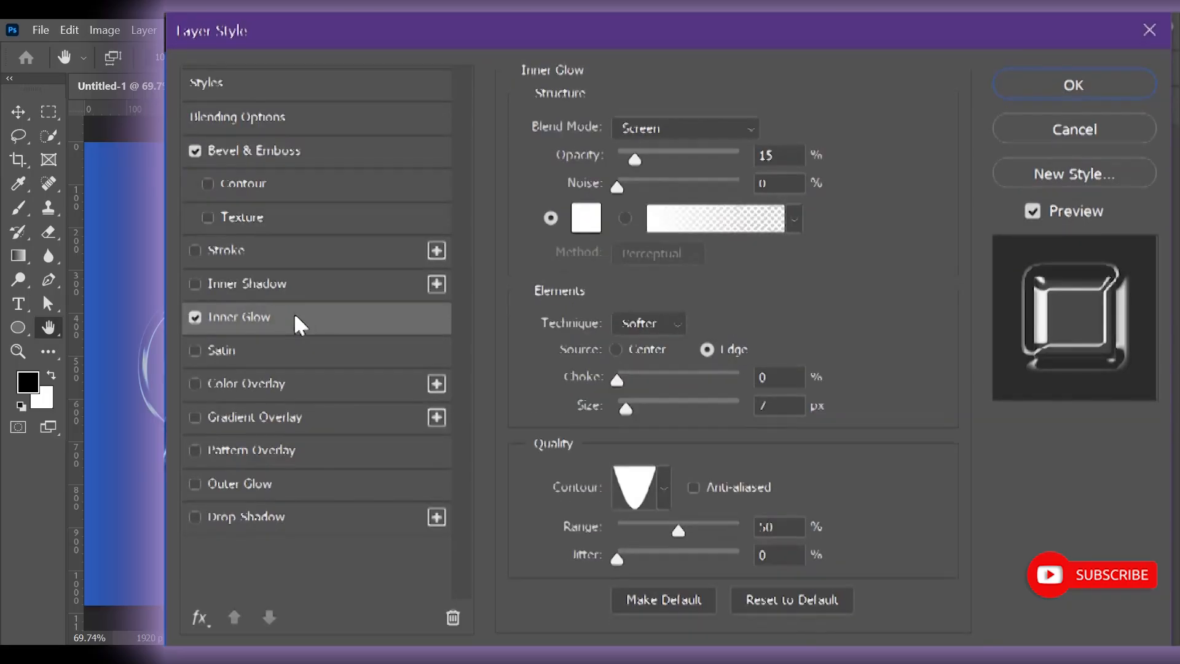
left_click(657, 129)
left_click(626, 319)
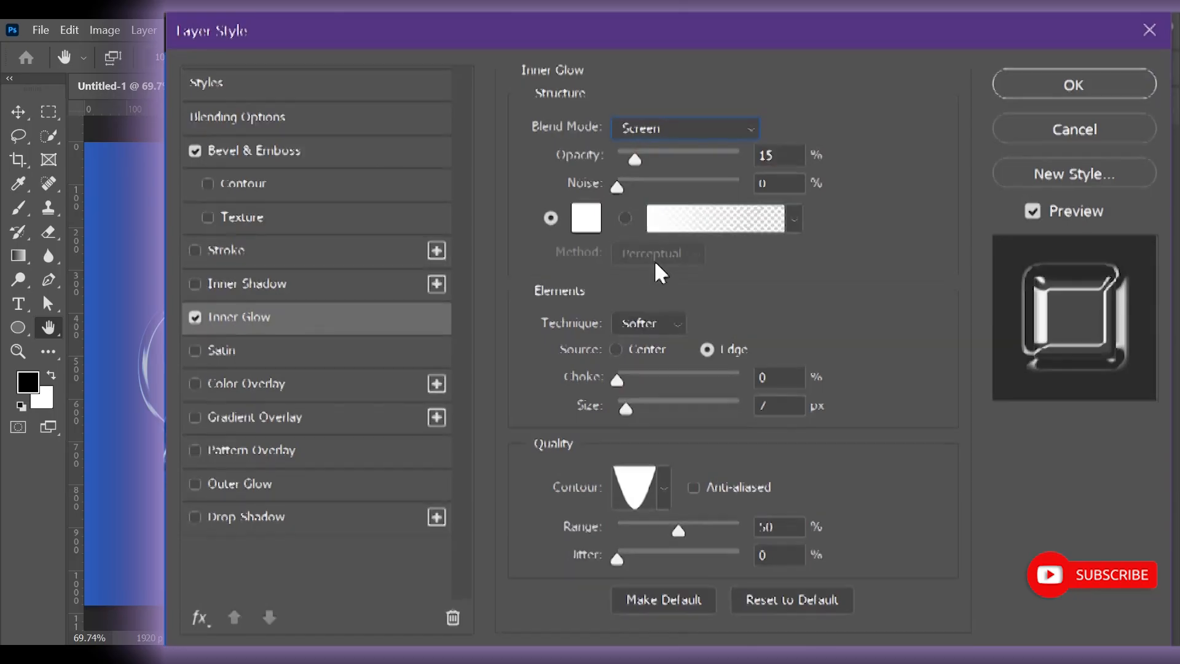
double_click(762, 151)
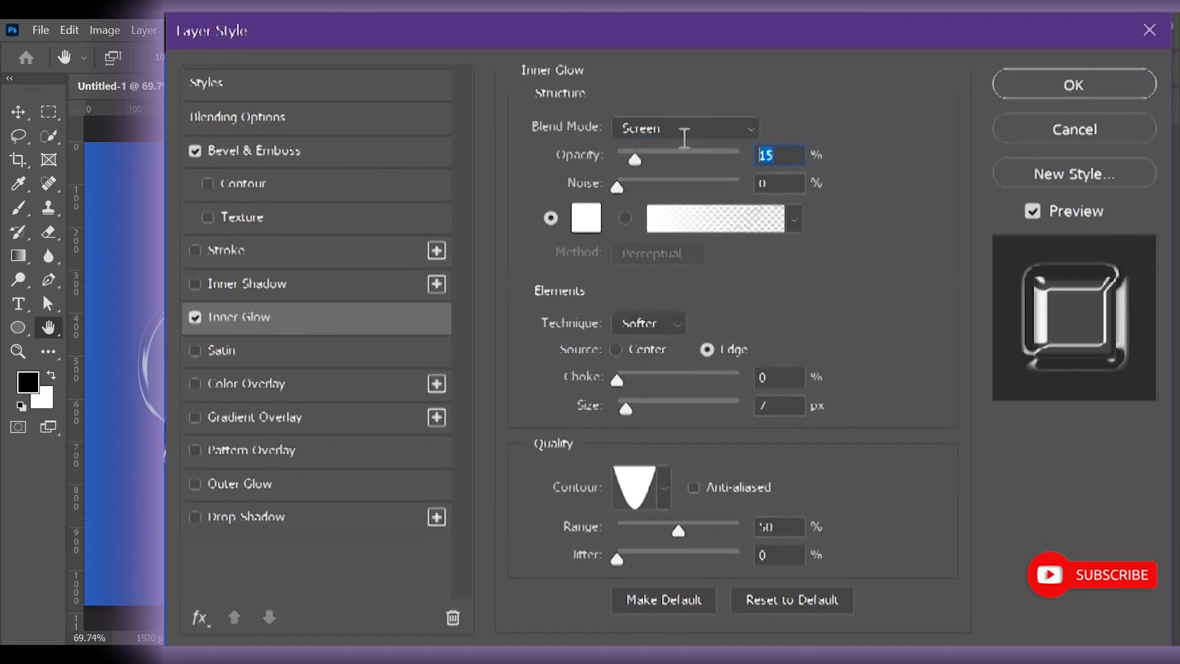
left_click(586, 219)
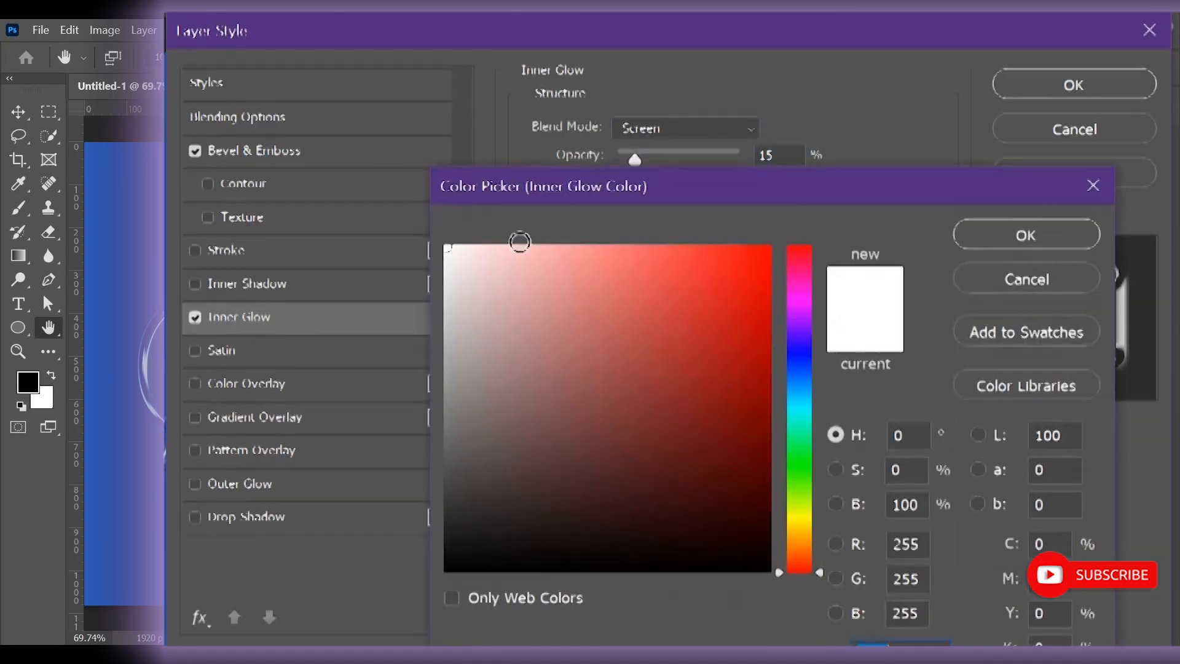
left_click(1053, 237)
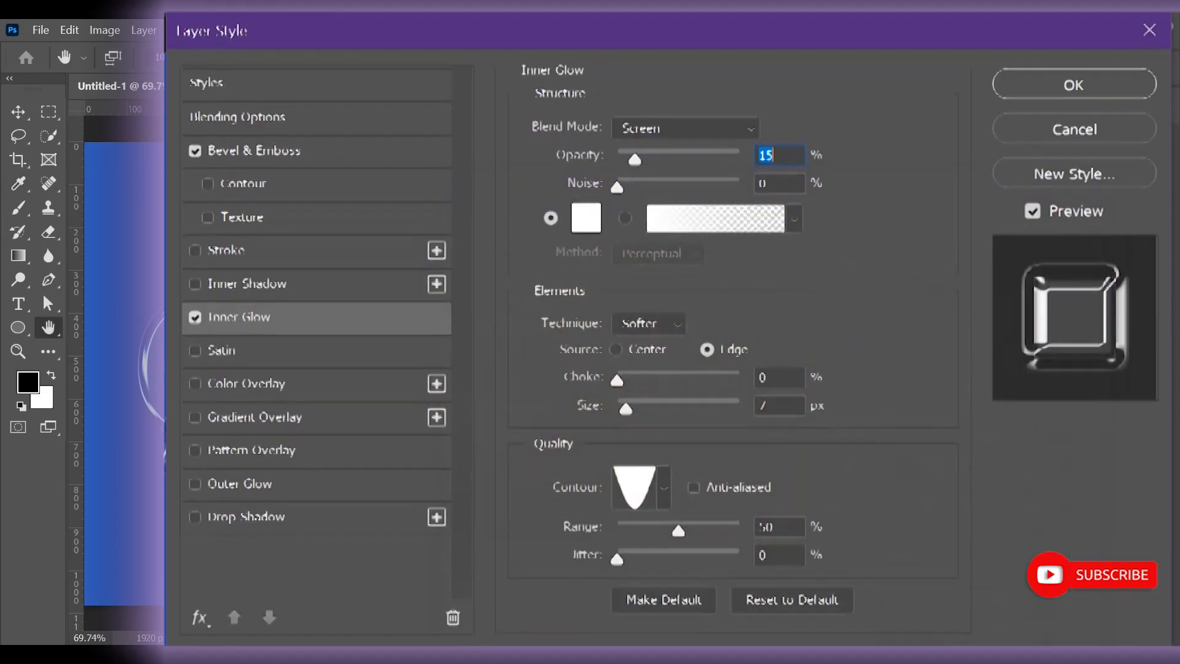
Step: Set the inner glow to 7 px size, Softer technique, the inverted bell-shaped contour and 50% range
double_click(780, 405)
left_click(655, 324)
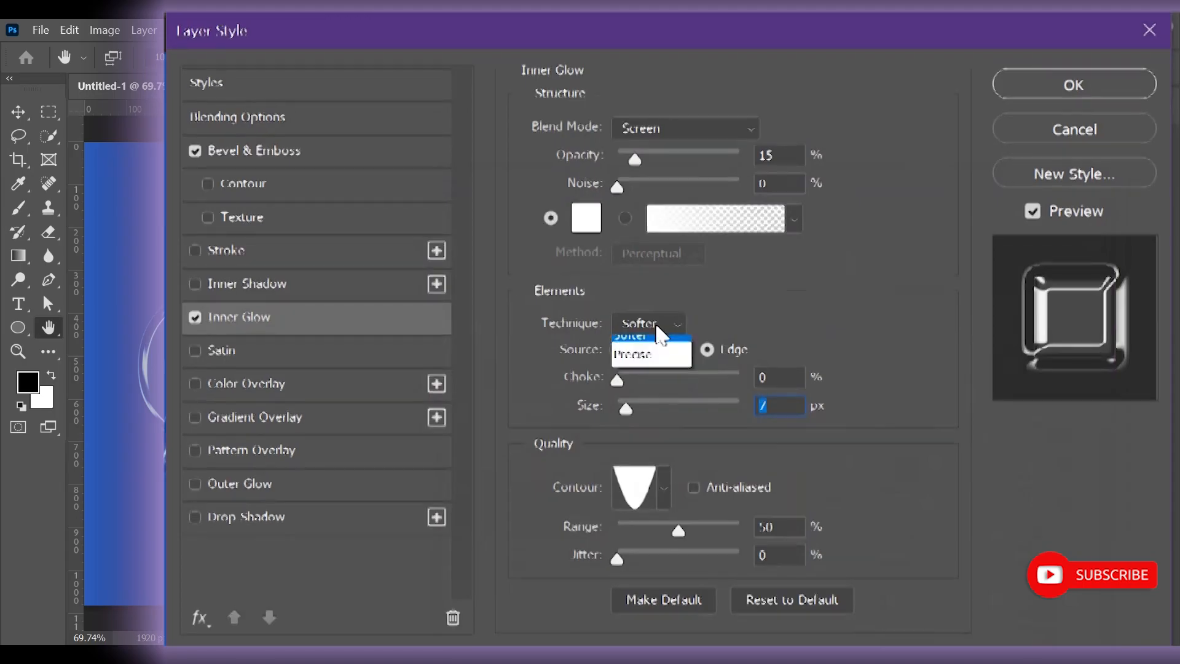
left_click(646, 348)
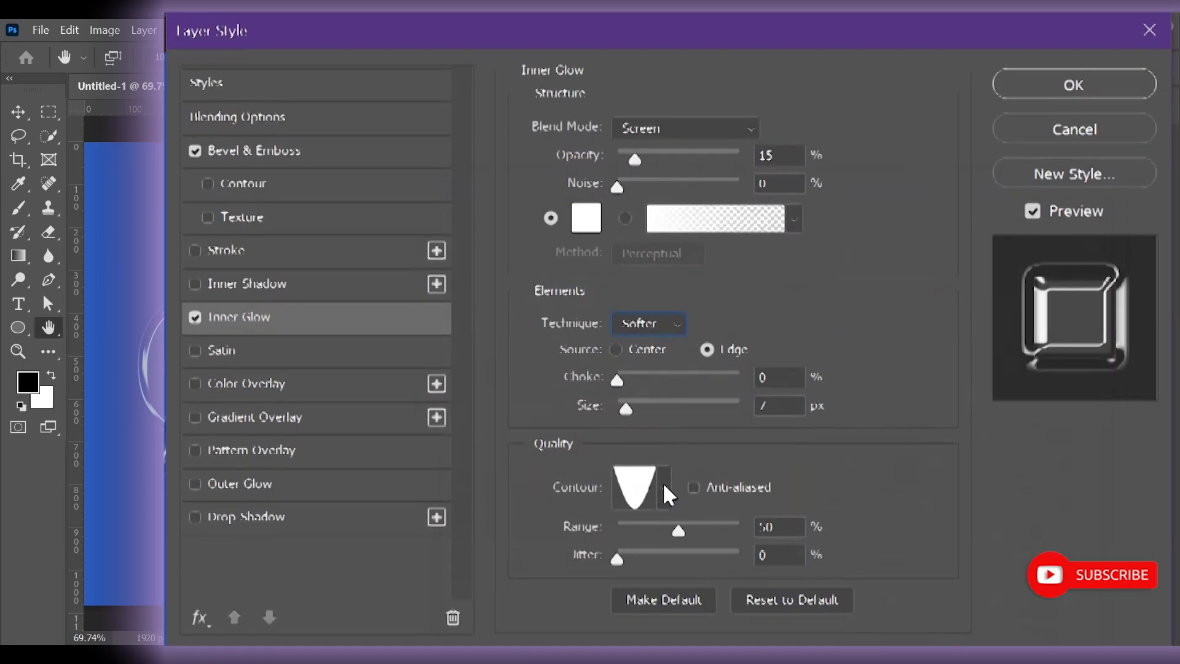
left_click(664, 490)
double_click(588, 544)
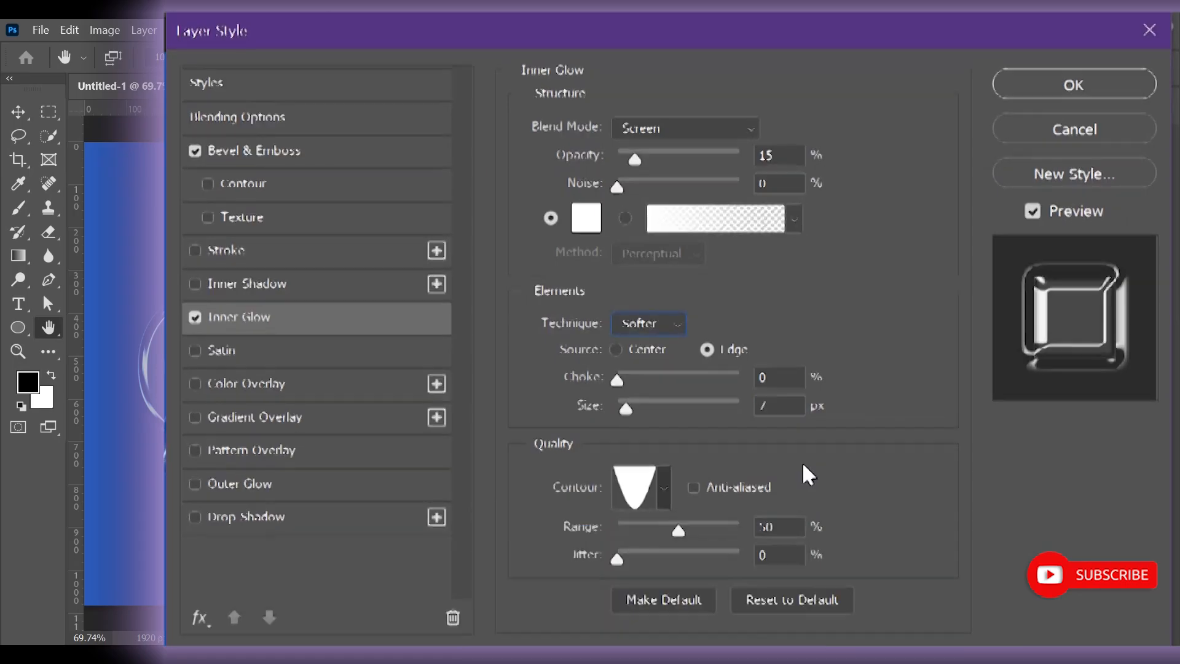
left_click(791, 528)
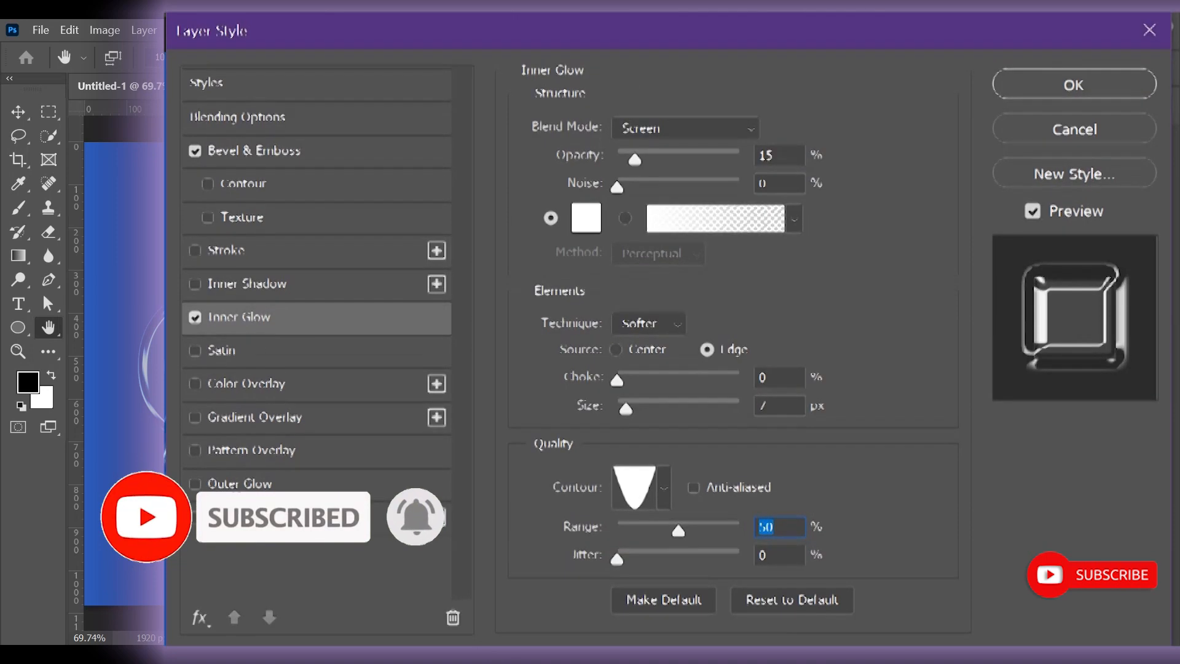
Step: Enable Drop Shadow with the Multiply blend mode and a black shadow color
left_click(273, 528)
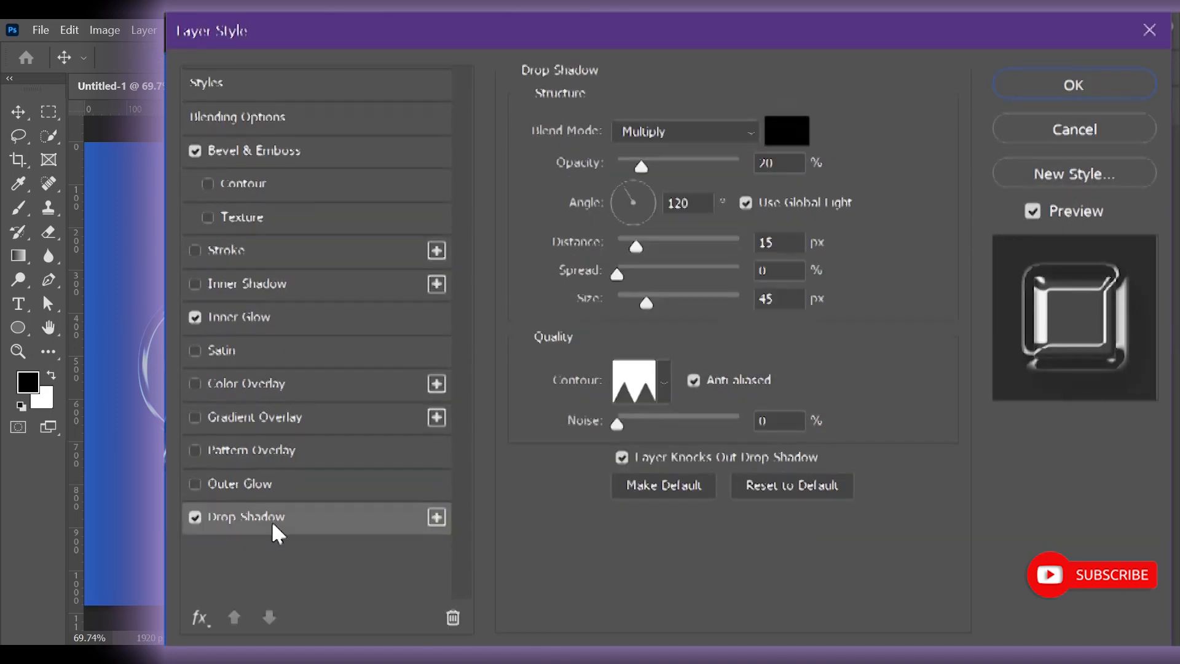
left_click(745, 129)
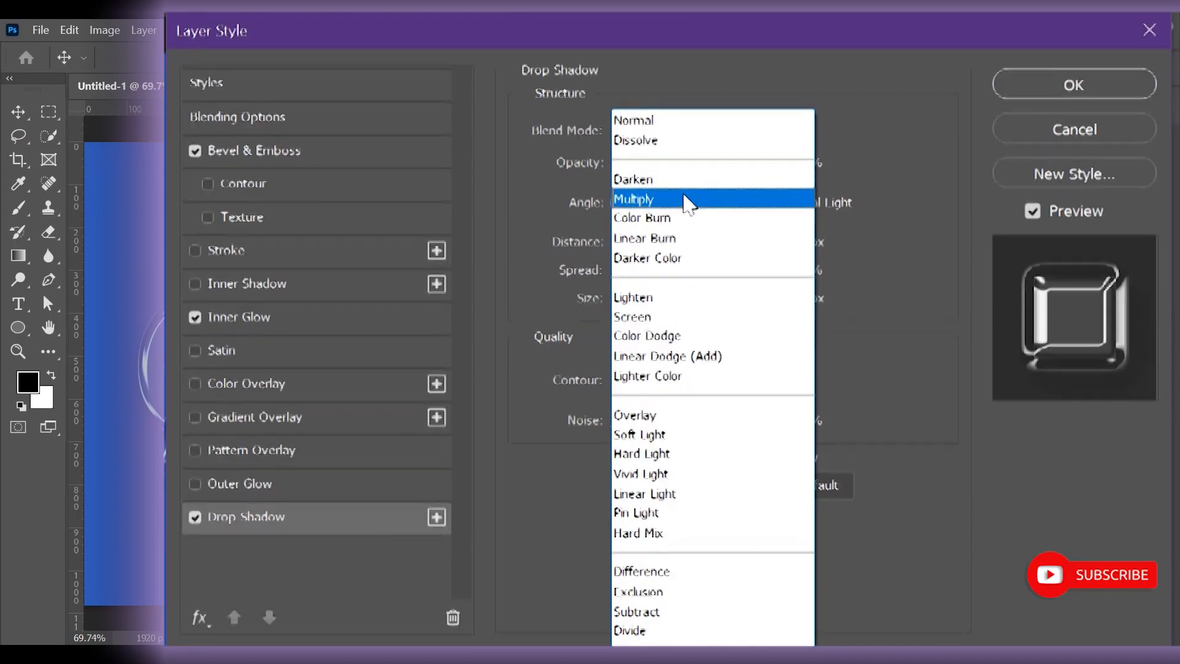
left_click(688, 198)
left_click(787, 130)
left_click(531, 460)
left_click_drag(531, 460, 361, 598)
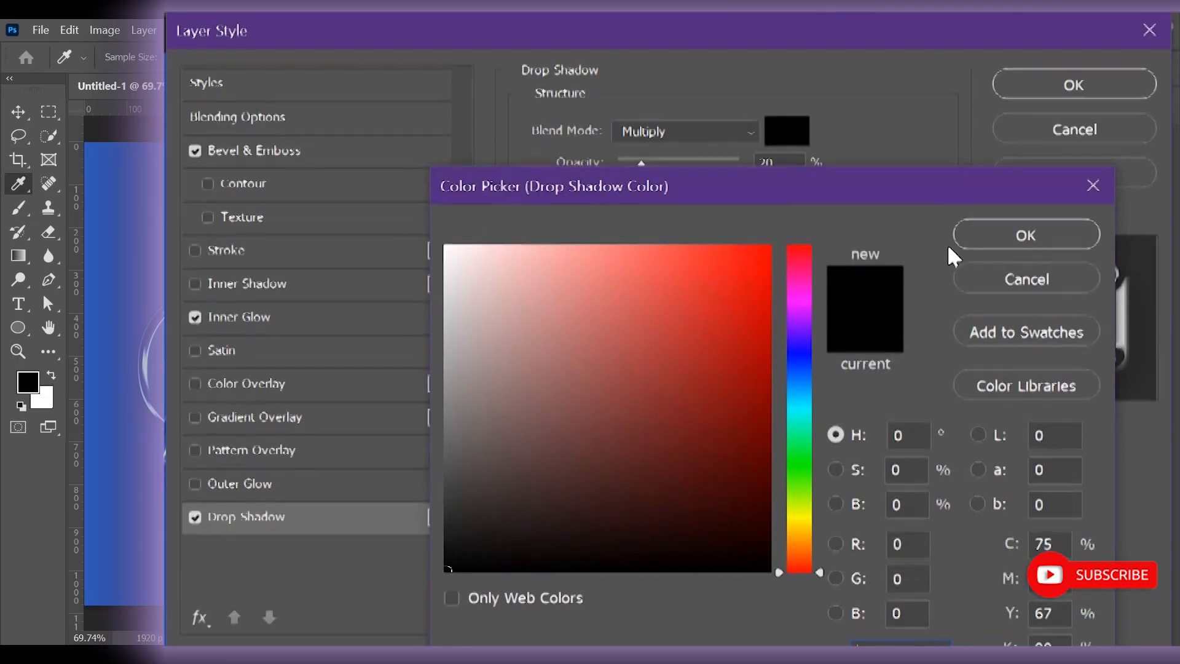
left_click(967, 241)
Step: Set the drop shadow to 20% opacity, 120° angle, 15 px distance and 45 px size
double_click(771, 163)
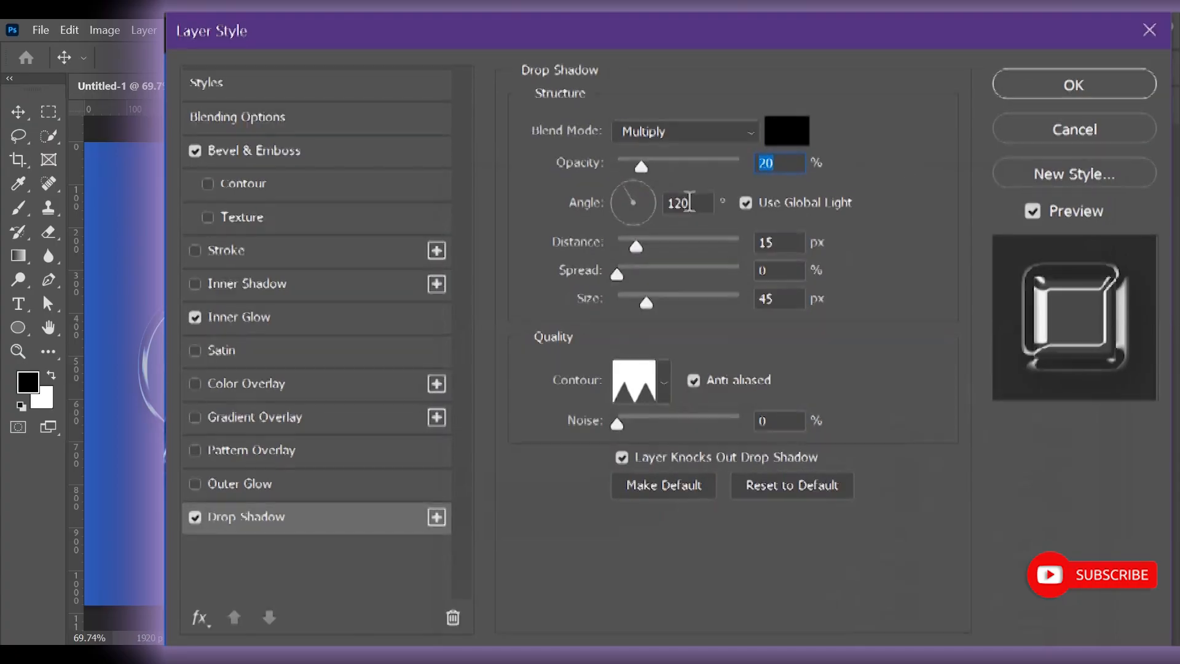
double_click(698, 202)
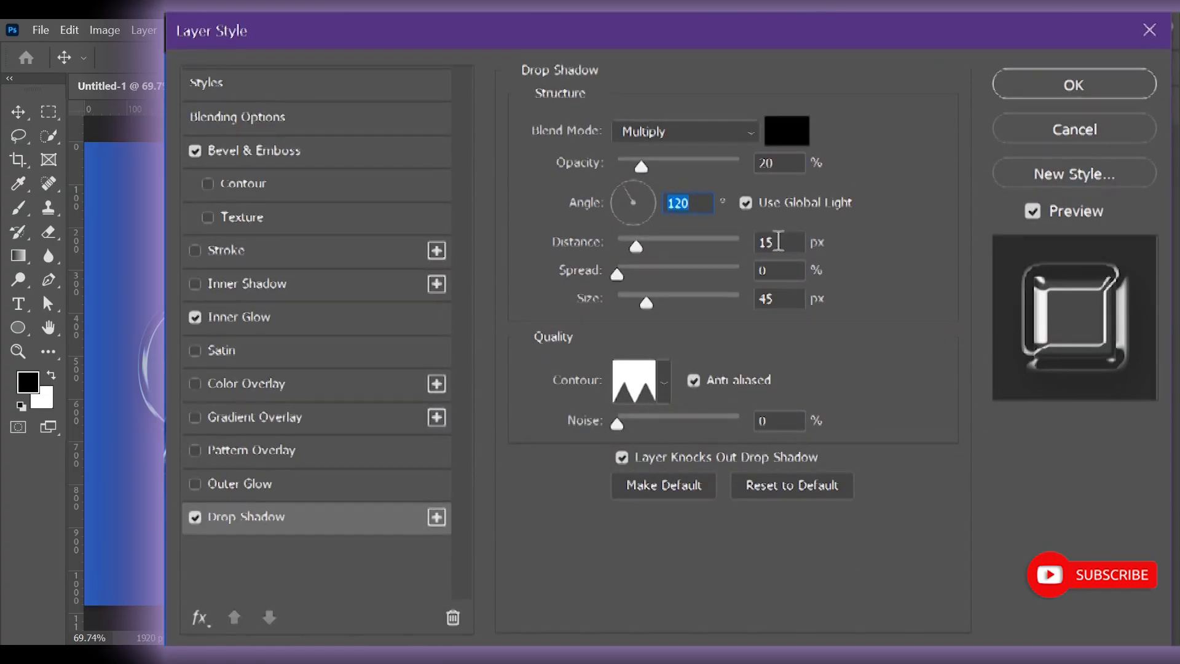
double_click(778, 241)
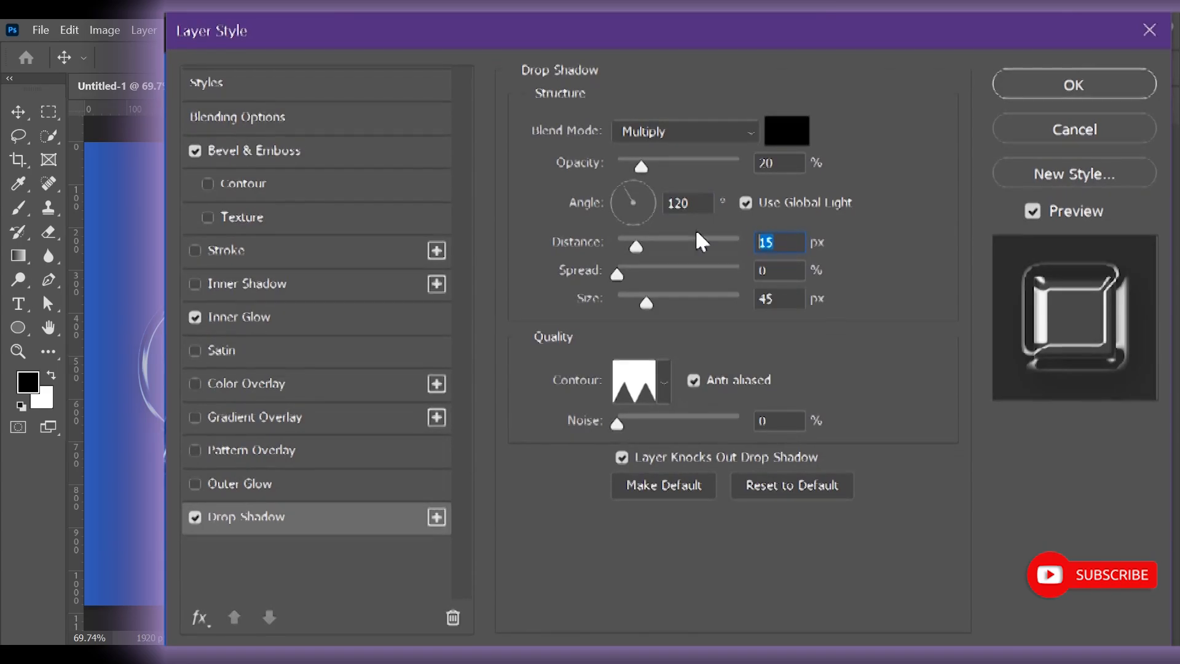
double_click(779, 299)
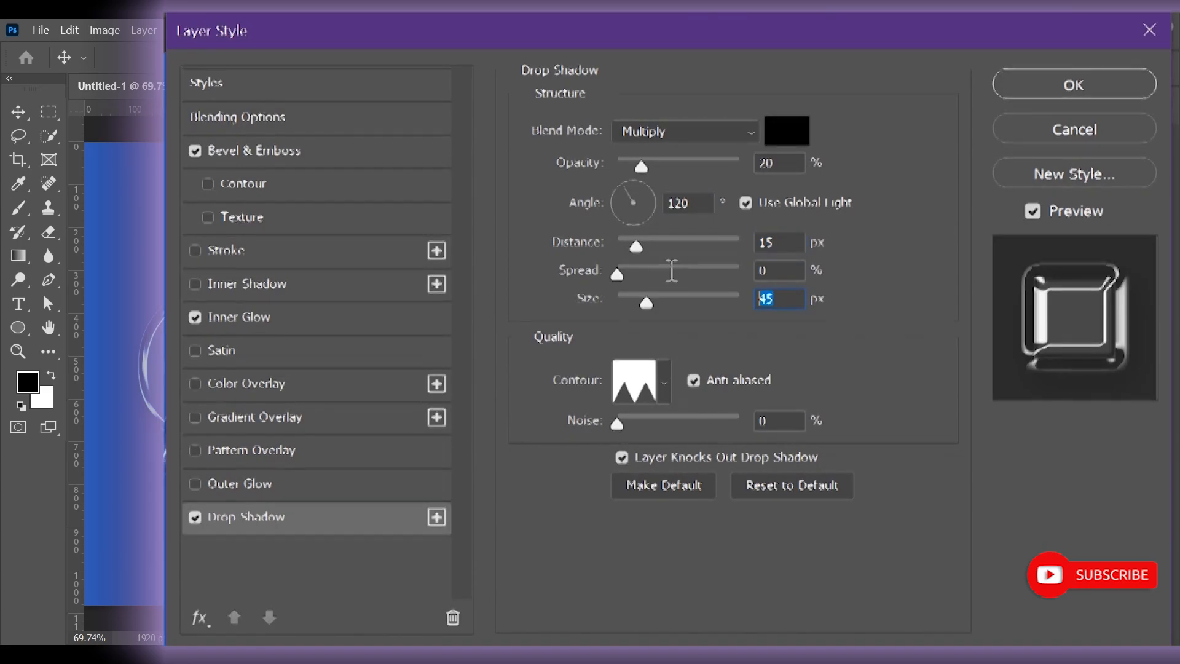
Step: Choose the zigzag contour with 0% noise for the drop shadow and apply the layer style
left_click(657, 382)
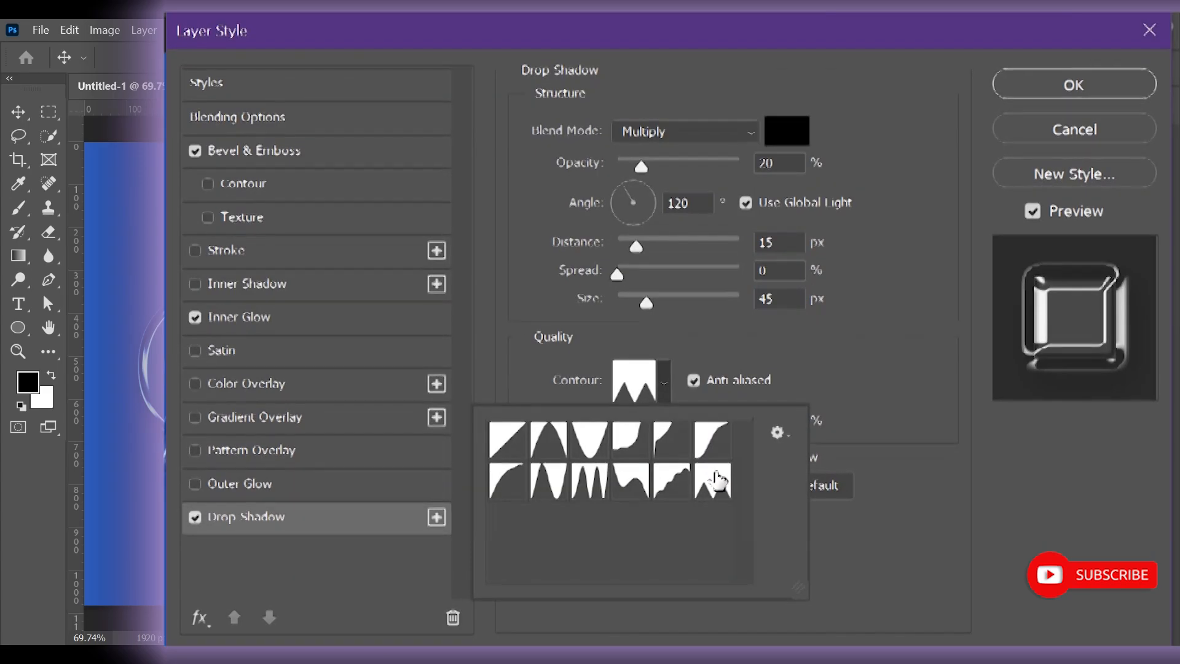
double_click(713, 480)
double_click(781, 421)
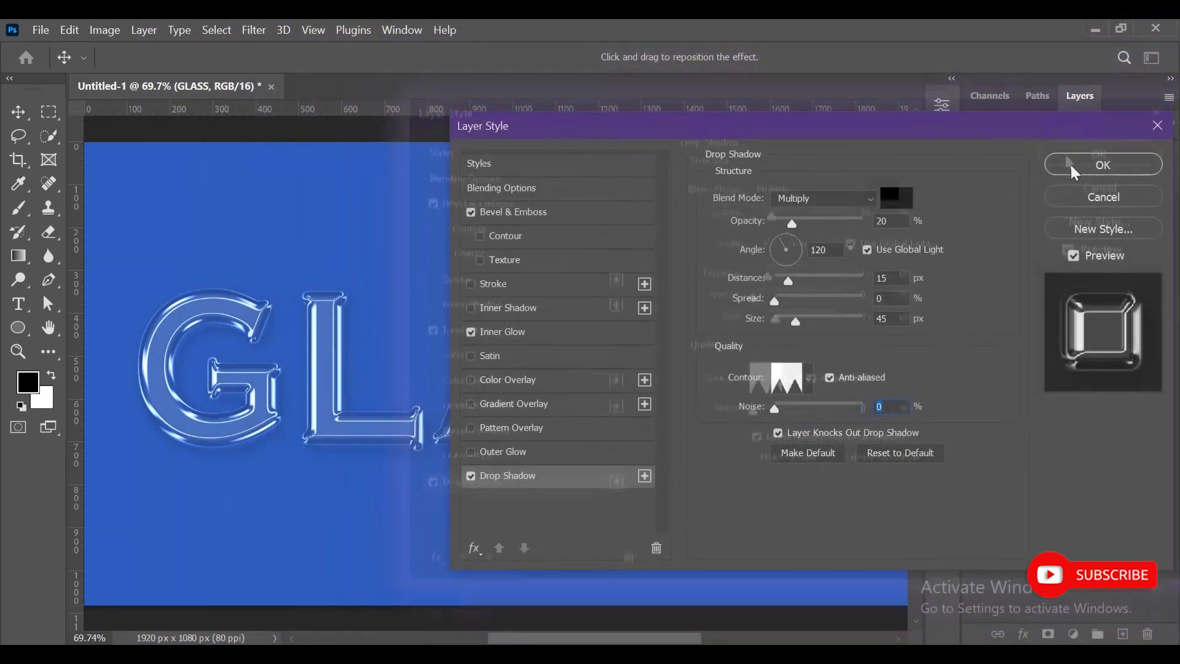
left_click(1076, 86)
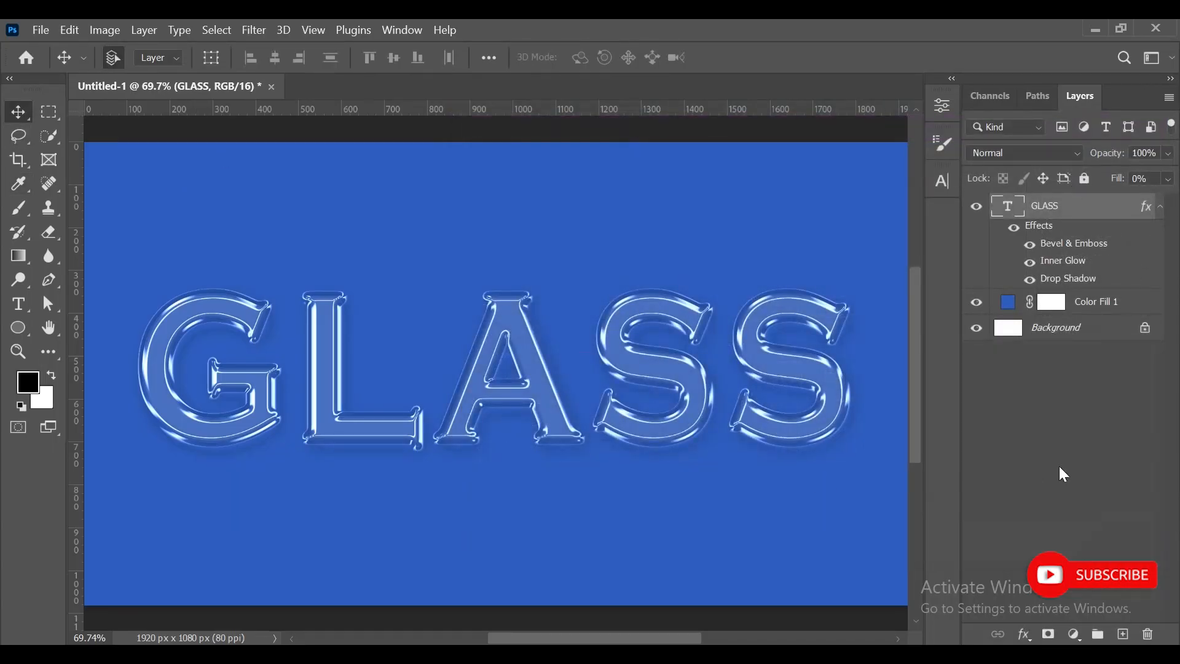
Step: Recolor the Color Fill 1 background layer to a dark navy blue and deselect the layer
double_click(1007, 301)
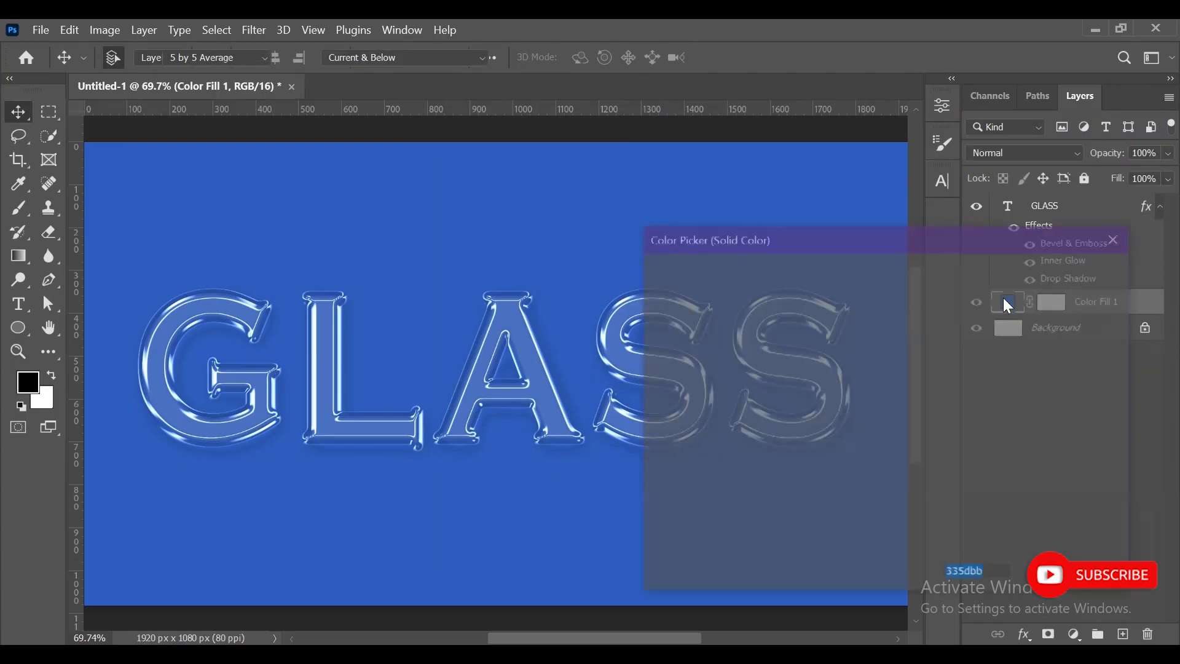
left_click_drag(828, 230, 948, 162)
left_click_drag(952, 329, 975, 329)
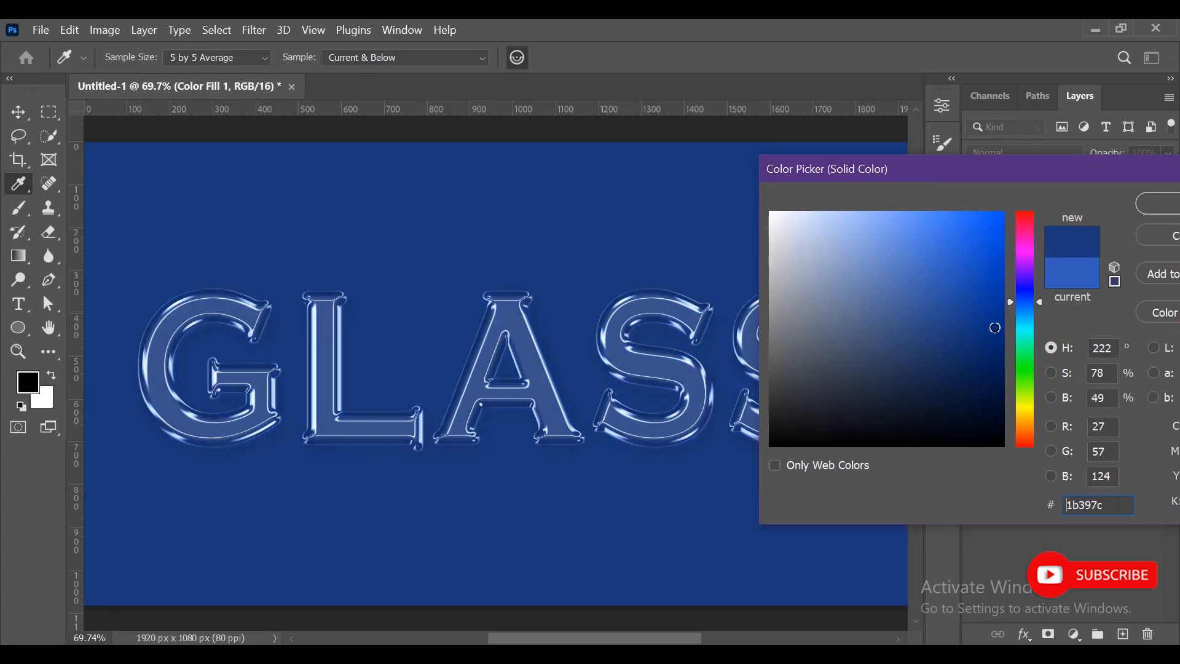
mouse_move(1041, 306)
left_mouse_down()
mouse_move(1023, 469)
mouse_move(1045, 379)
mouse_move(1043, 192)
mouse_move(1035, 290)
left_mouse_up()
left_click(1157, 206)
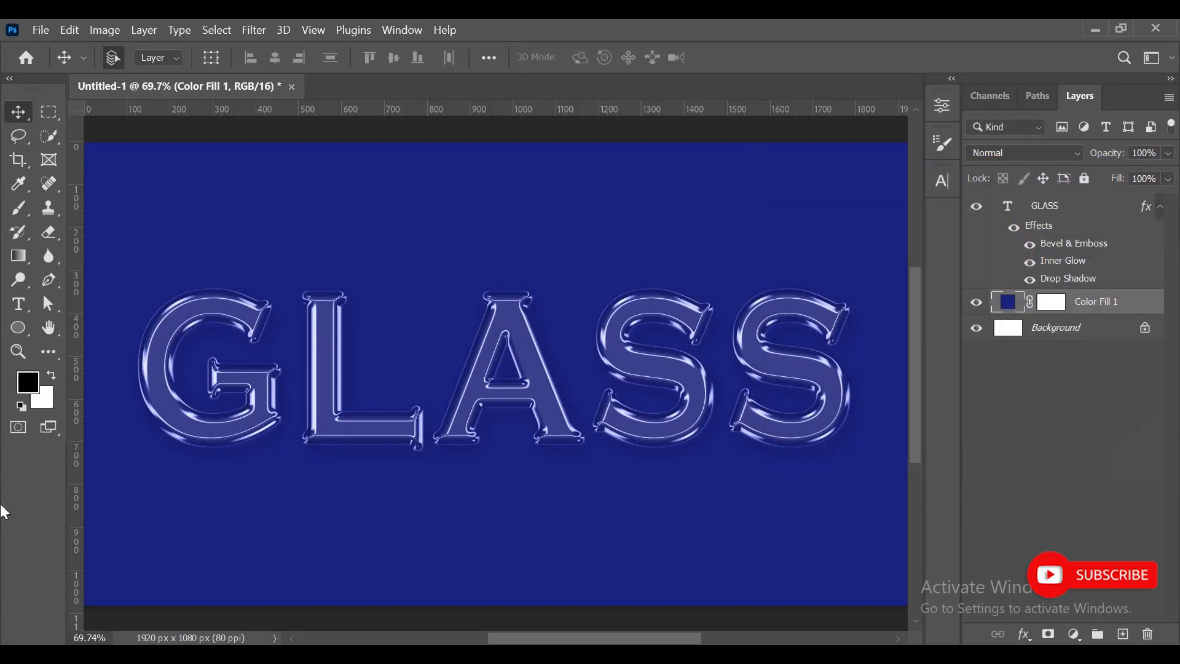
left_click(1014, 433)
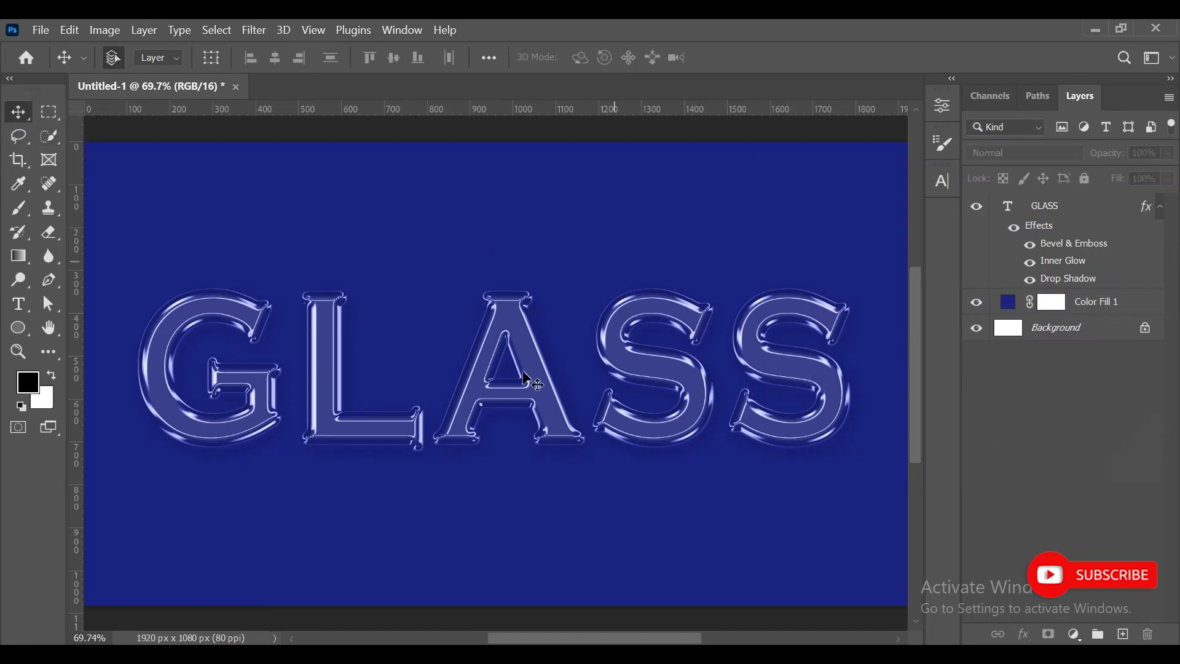
Step: Replace the word GLASS in the styled text layer with EFFECT
left_click_drag(534, 347, 528, 347)
key("t")
left_click_drag(851, 363, 126, 351)
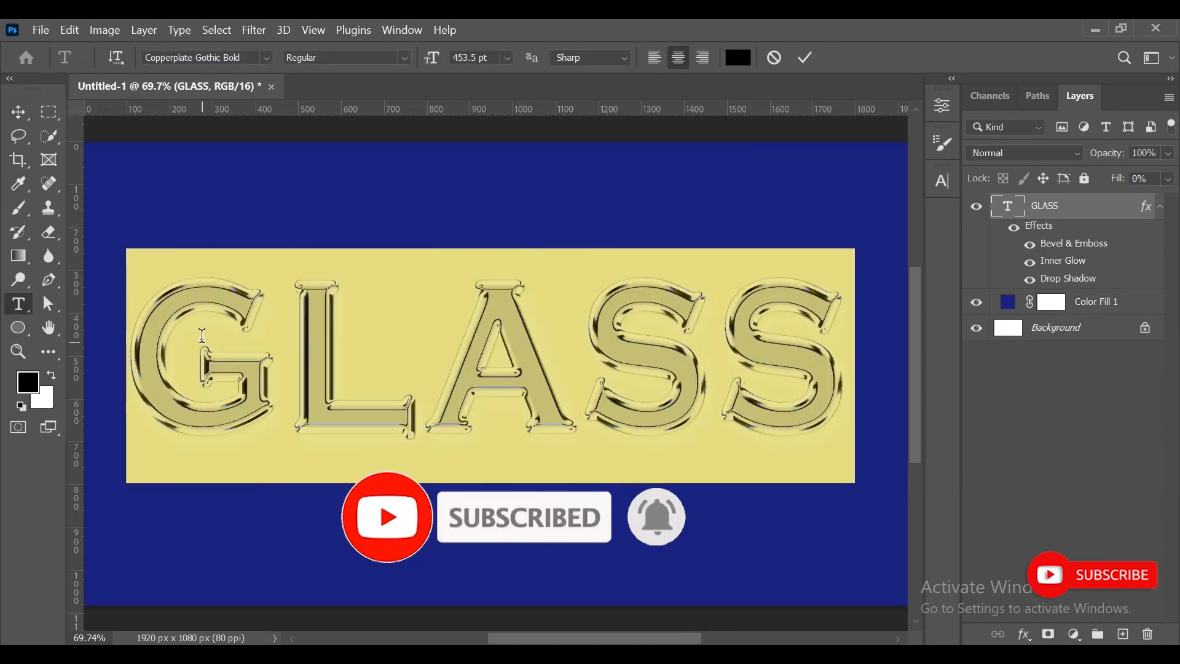
type("EFFECT")
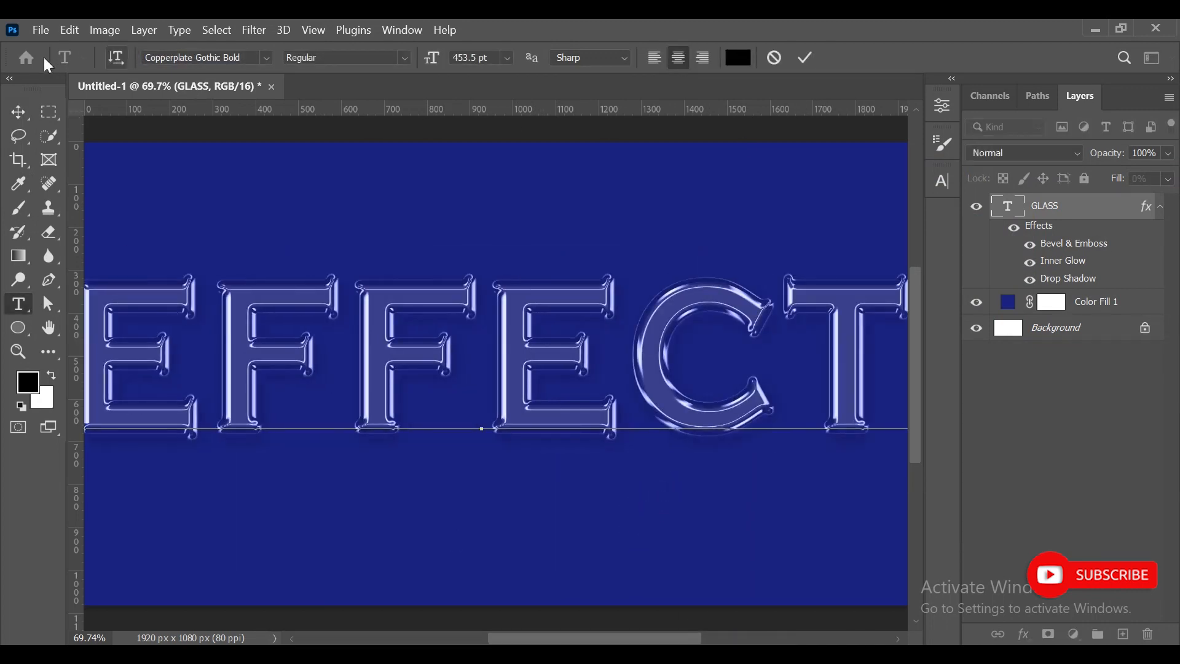
left_click(26, 107)
Step: Scale the EFFECT text down slightly with Free Transform so the whole word fits within the canvas
key("ctrl+t")
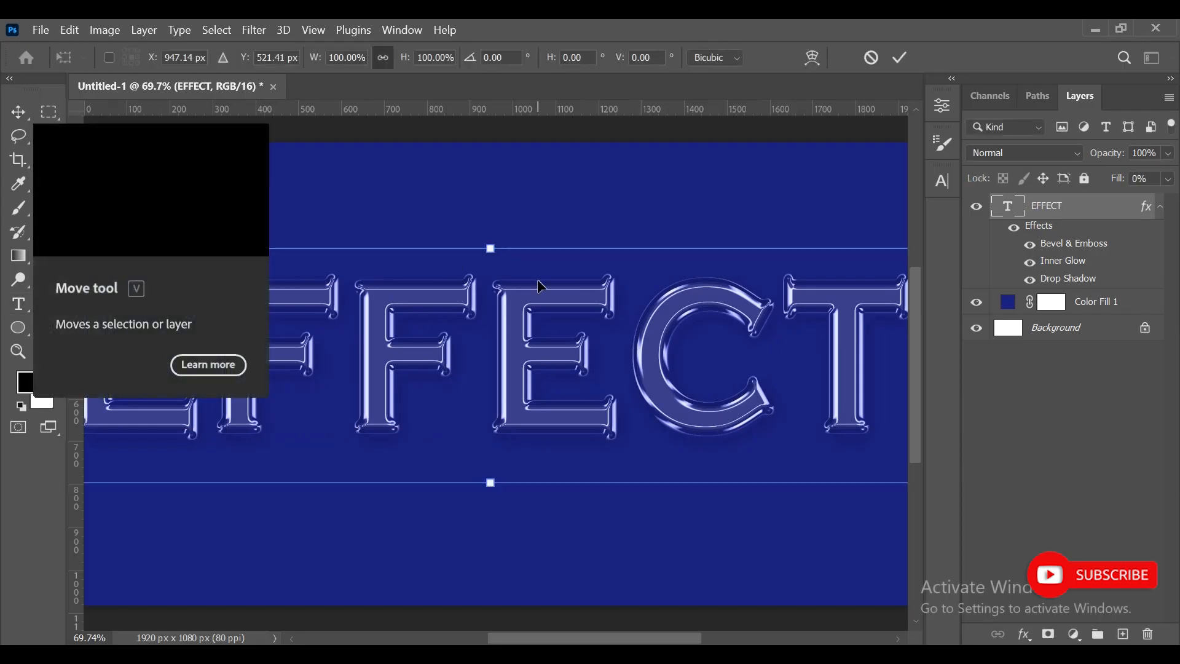
left_click_drag(491, 249, 490, 259)
left_click(900, 60)
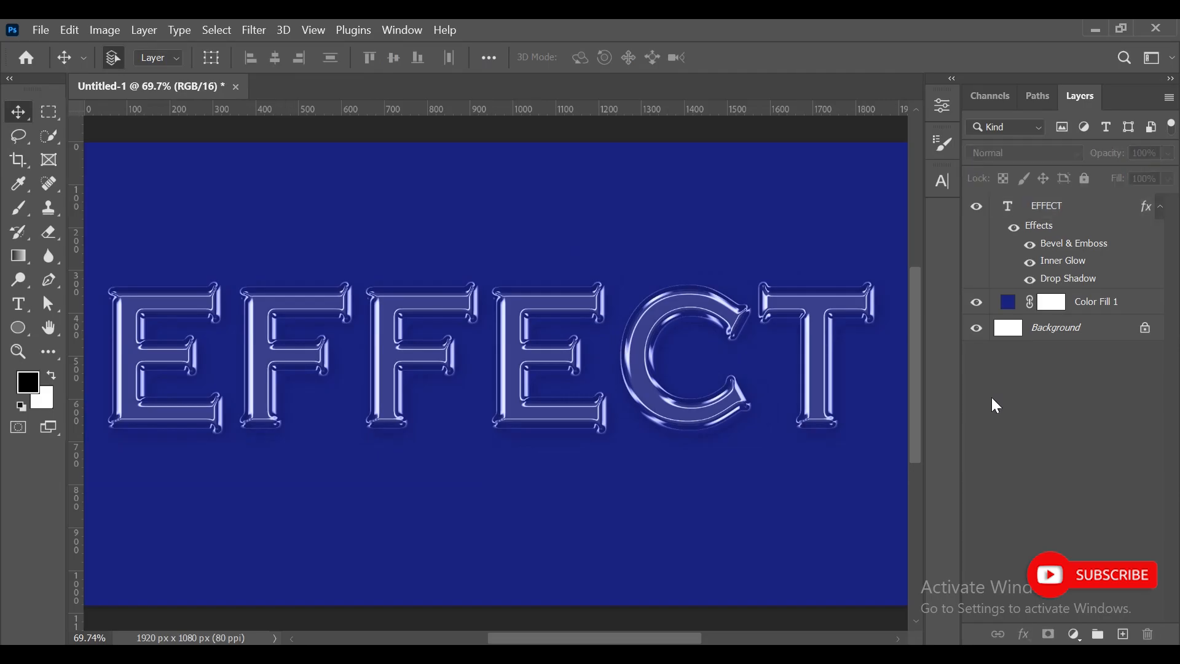